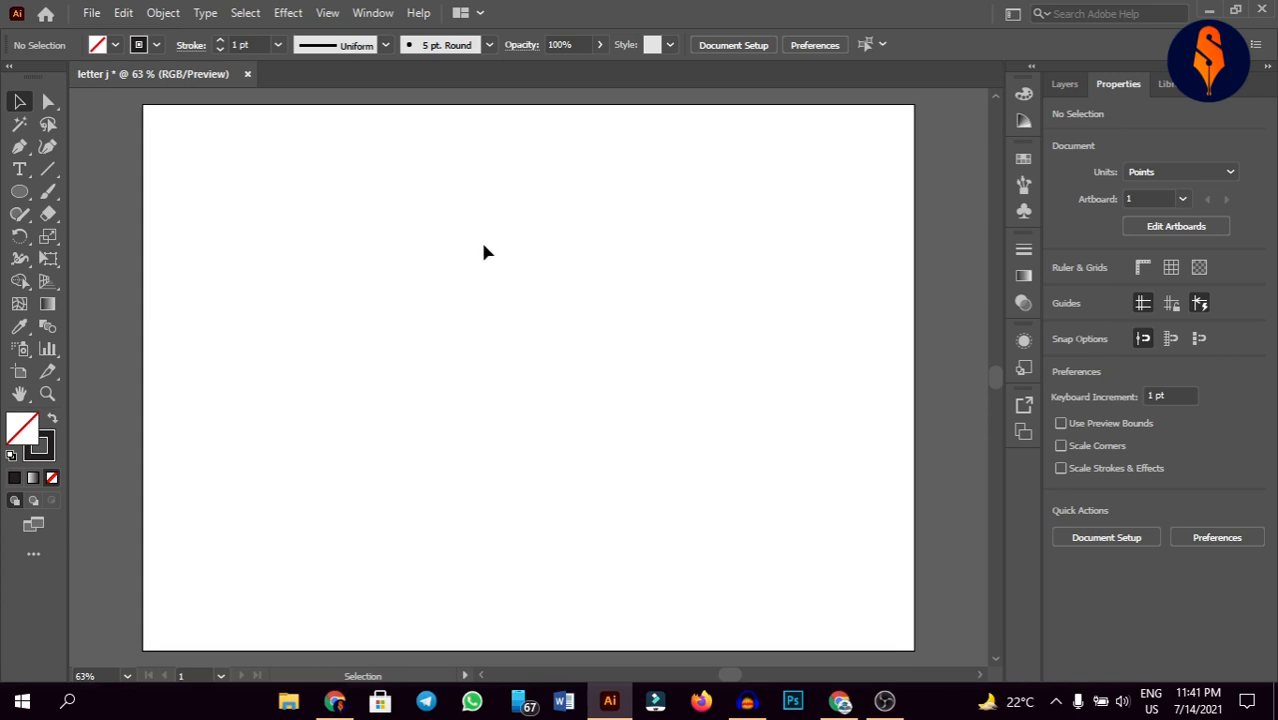
- Draw an unfilled circle about 334 pt in diameter and move it to about X 431 pt, Y 310 pt
{"action": "left_click", "coordinate": [48, 170]}
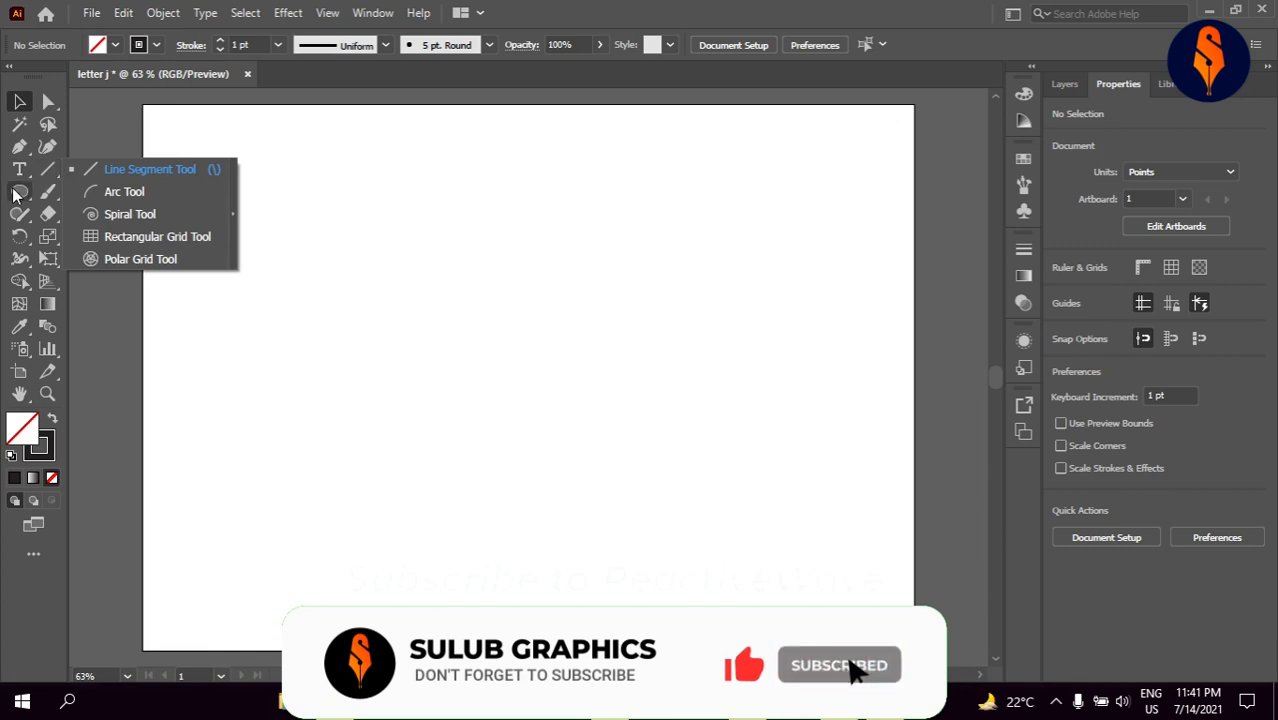
{"action": "left_click", "coordinate": [15, 194]}
{"action": "left_click", "coordinate": [128, 237]}
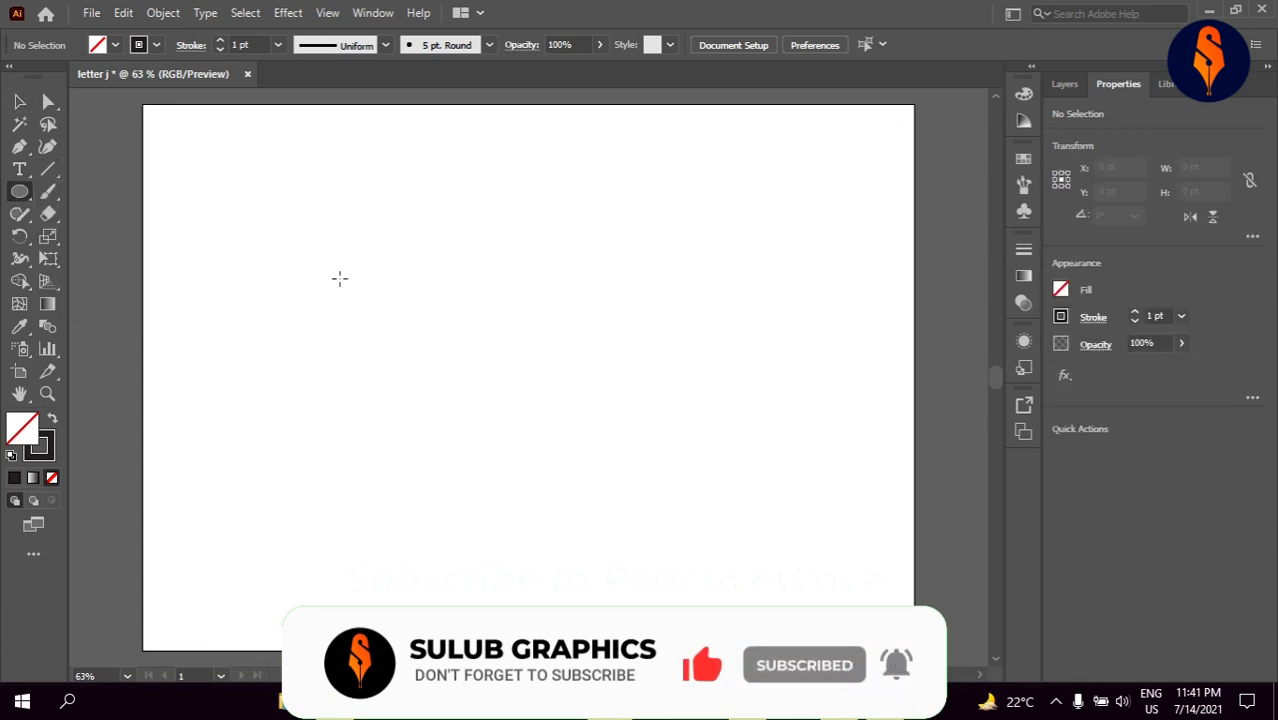
{"action": "left_click_drag", "start_coordinate": [428, 229], "coordinate": [735, 536]}
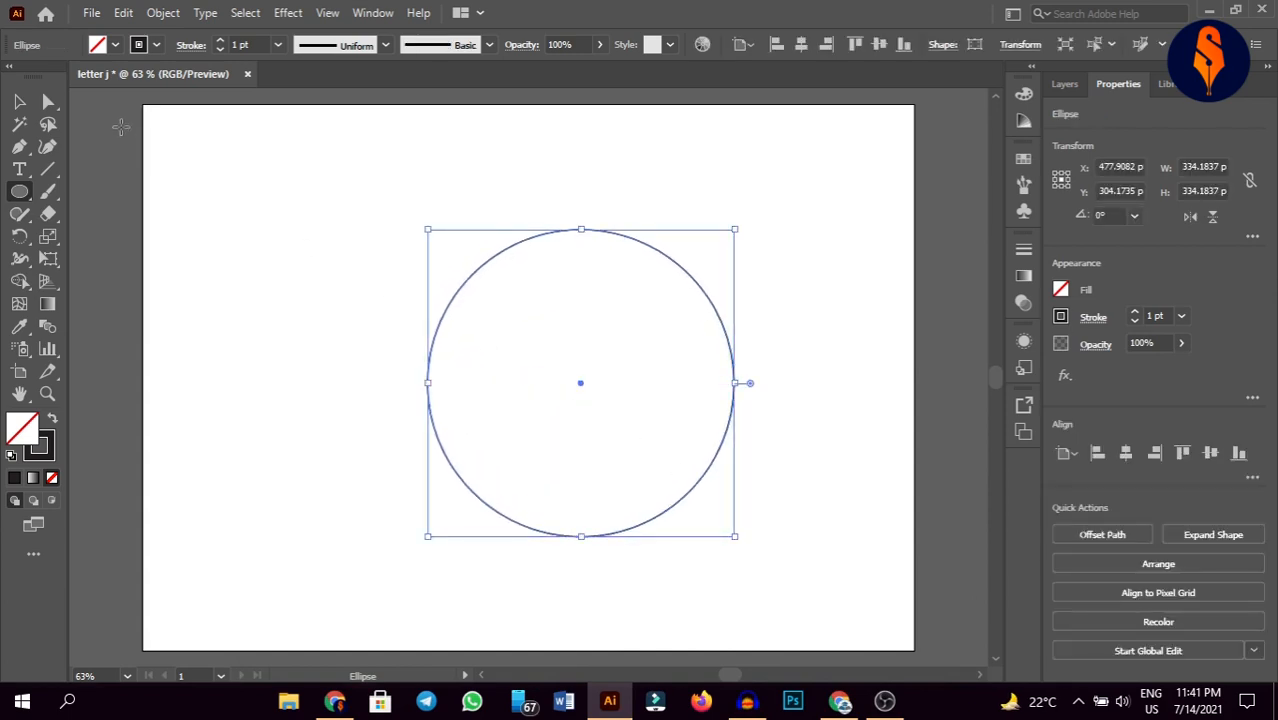
{"action": "left_click", "coordinate": [20, 102]}
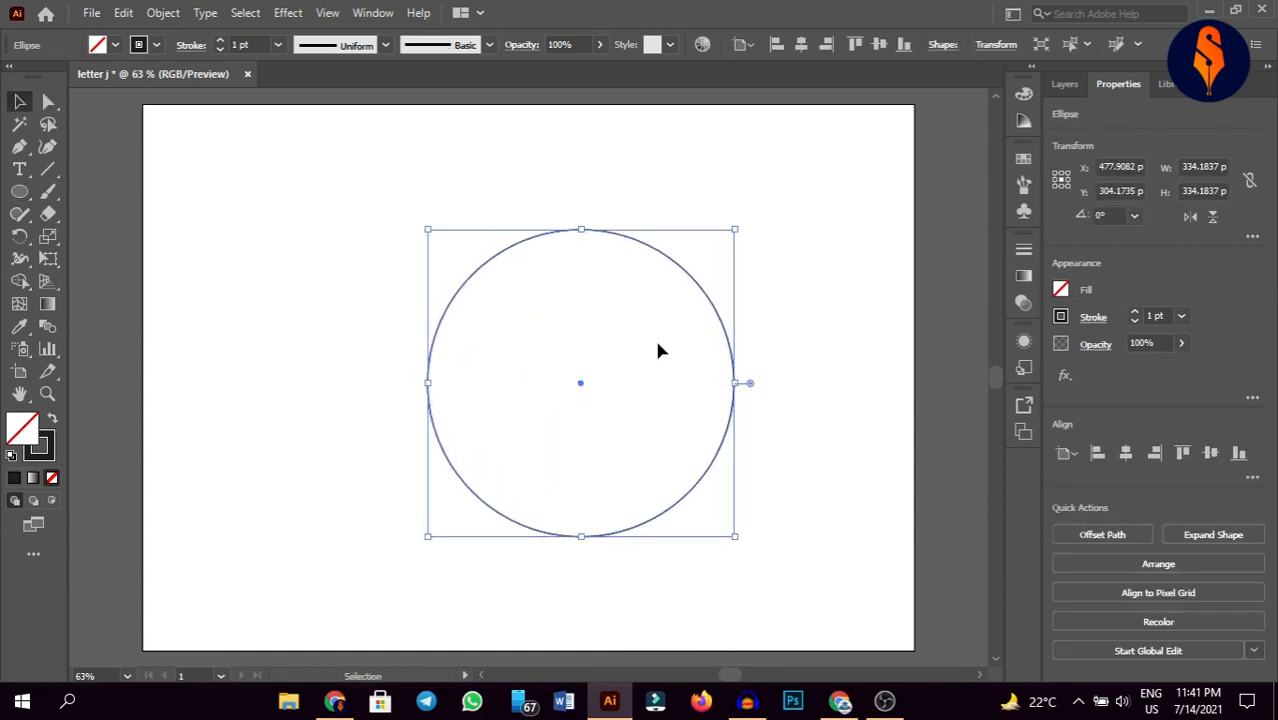
{"action": "left_click_drag", "start_coordinate": [733, 428], "coordinate": [689, 428]}
{"action": "left_click", "coordinate": [747, 428]}
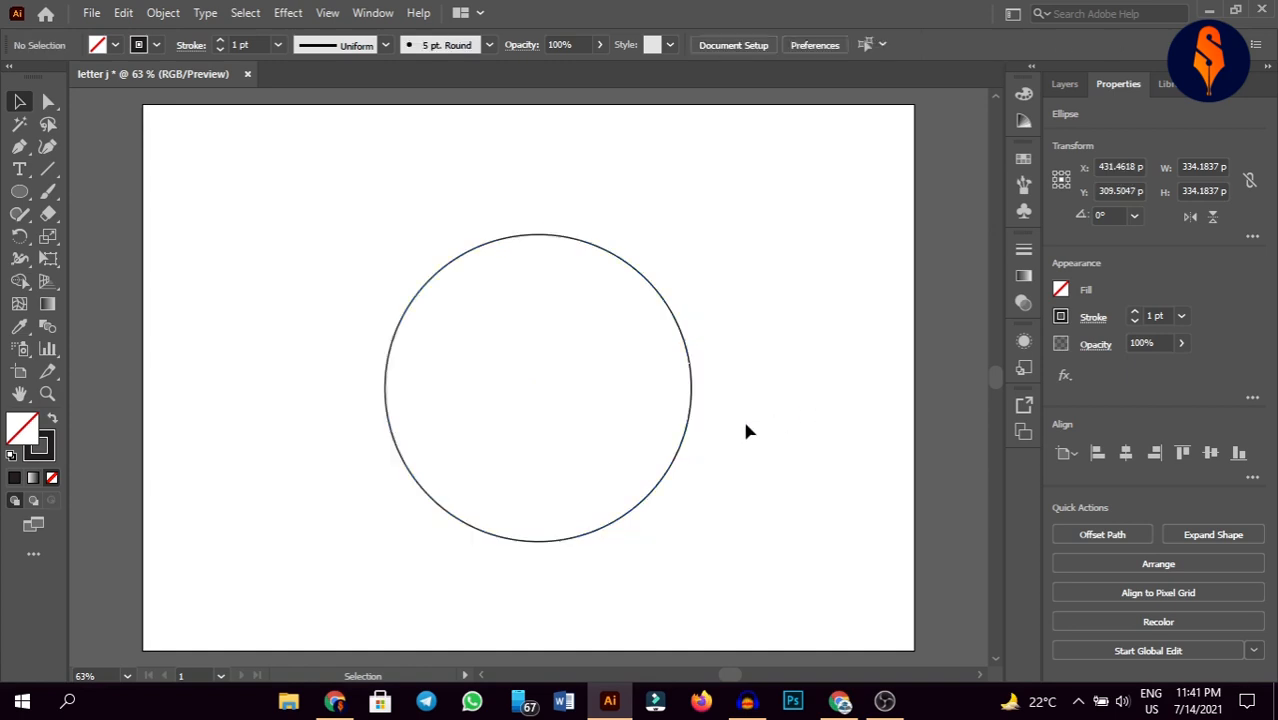
- Copy the circle in place and scale the copy about its centre to about 295 pt in diameter
{"action": "left_click", "coordinate": [689, 441]}
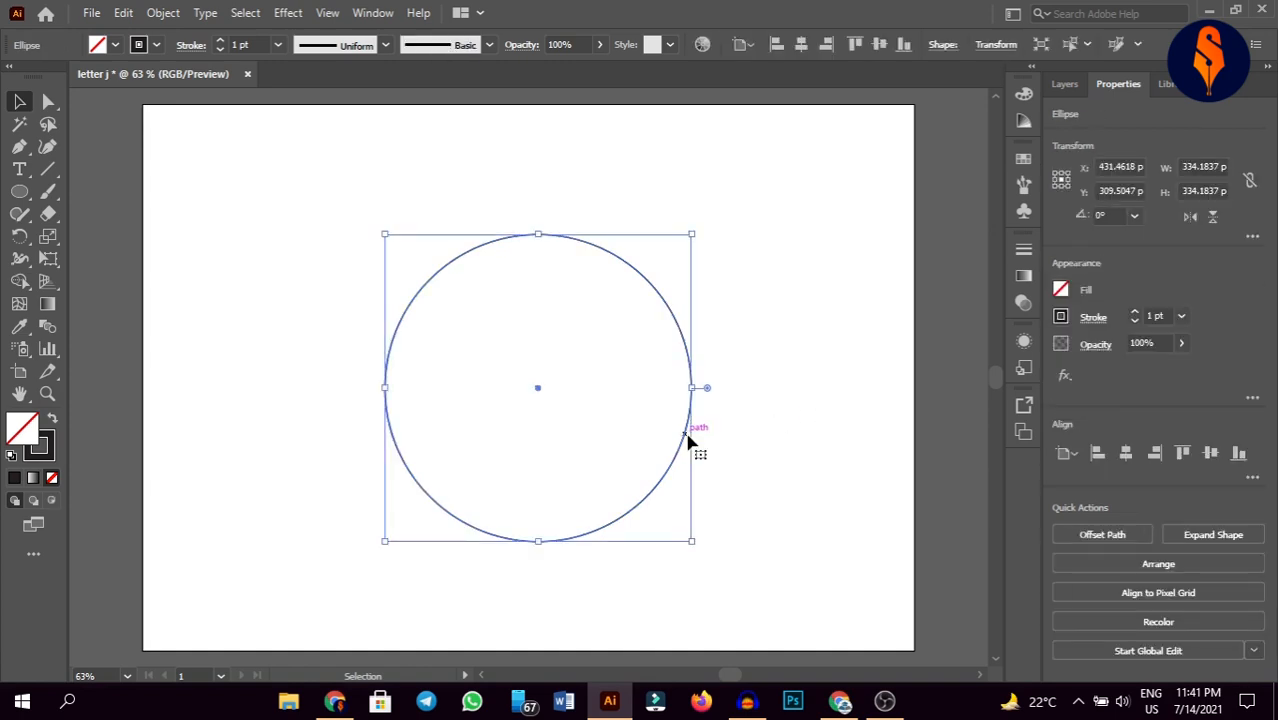
{"action": "key", "text": "a"}
{"action": "key", "text": "v"}
{"action": "key", "text": "a"}
{"action": "key", "text": "v"}
{"action": "left_click_drag", "start_coordinate": [691, 387], "coordinate": [676, 387]}
{"action": "left_click", "coordinate": [748, 356]}
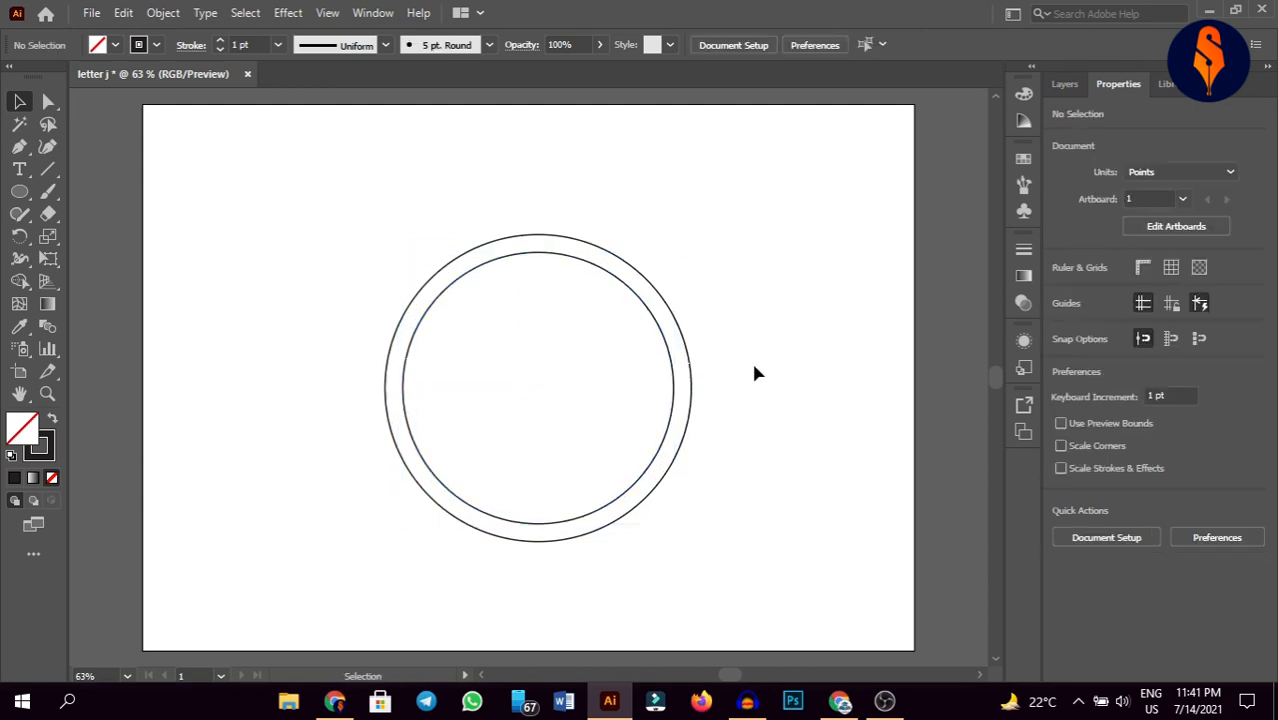
- Copy the inner circle in place and scale the copy concentrically to about 226 pt in diameter
{"action": "left_click", "coordinate": [675, 395]}
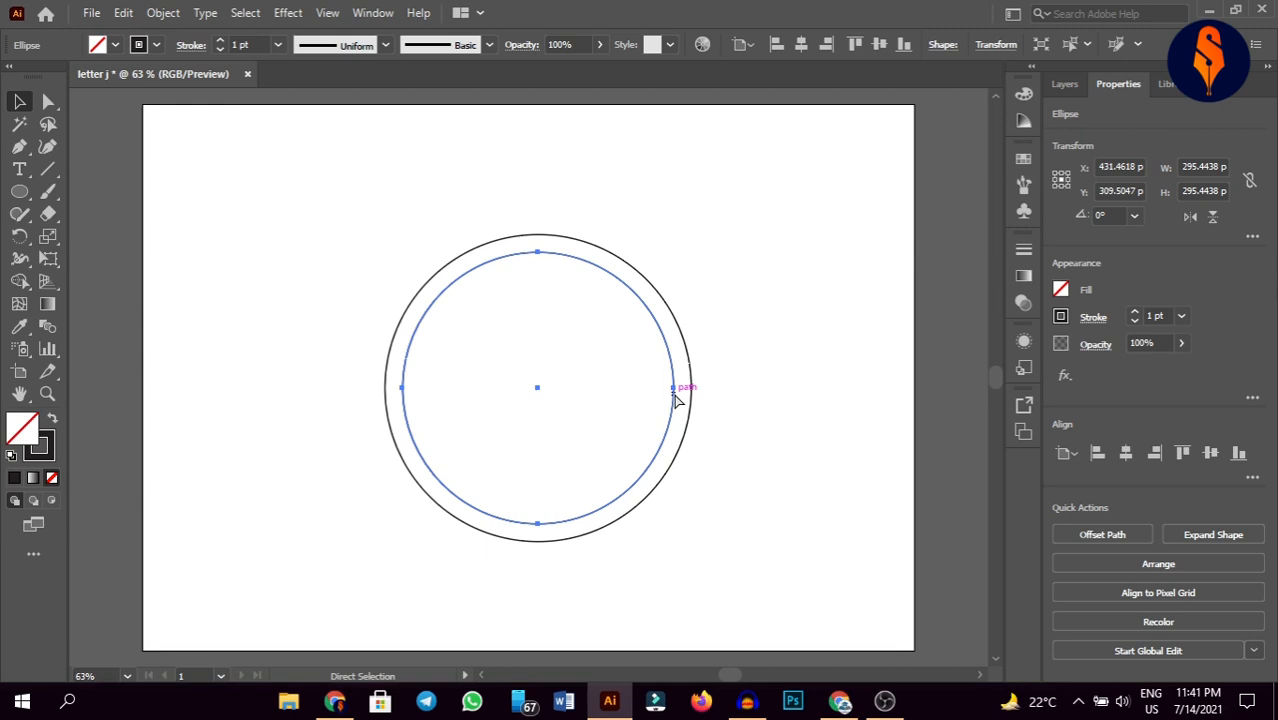
{"action": "key", "text": "ctrl+c"}
{"action": "key", "text": "ctrl+f"}
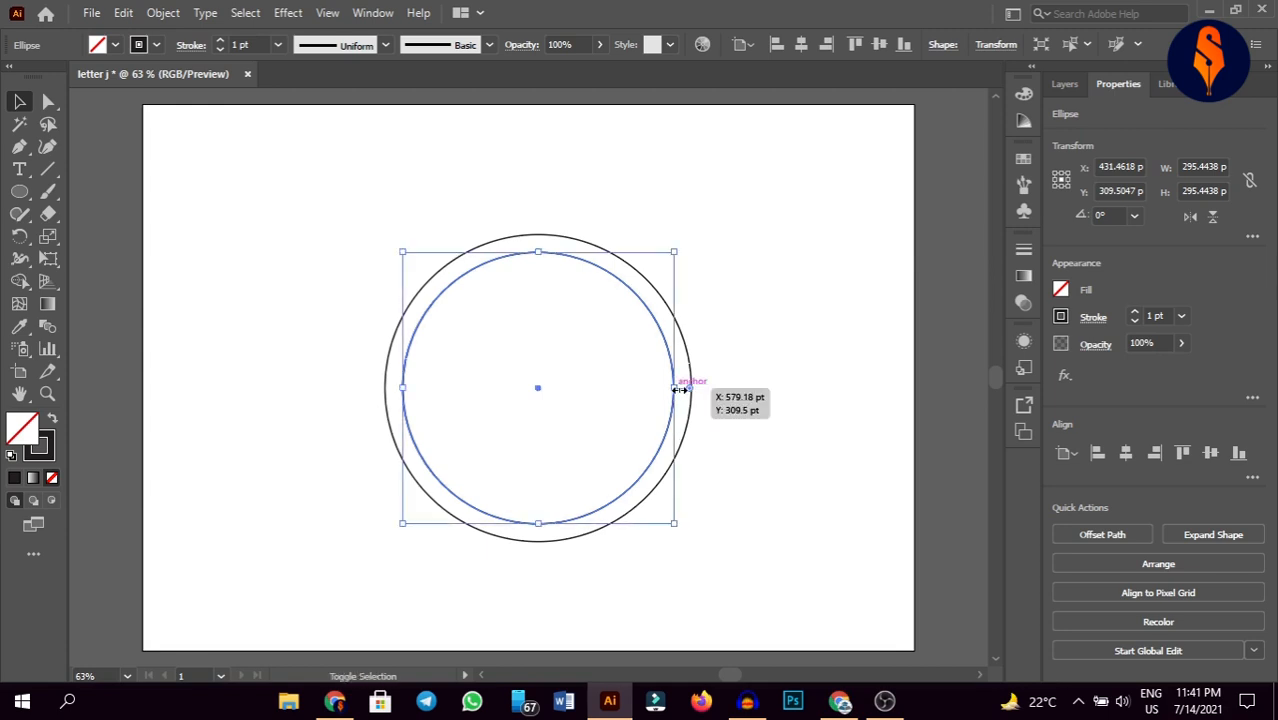
{"action": "key", "text": "alt+shift"}
{"action": "left_click_drag", "start_coordinate": [680, 389], "coordinate": [648, 389]}
{"action": "left_click", "coordinate": [762, 374]}
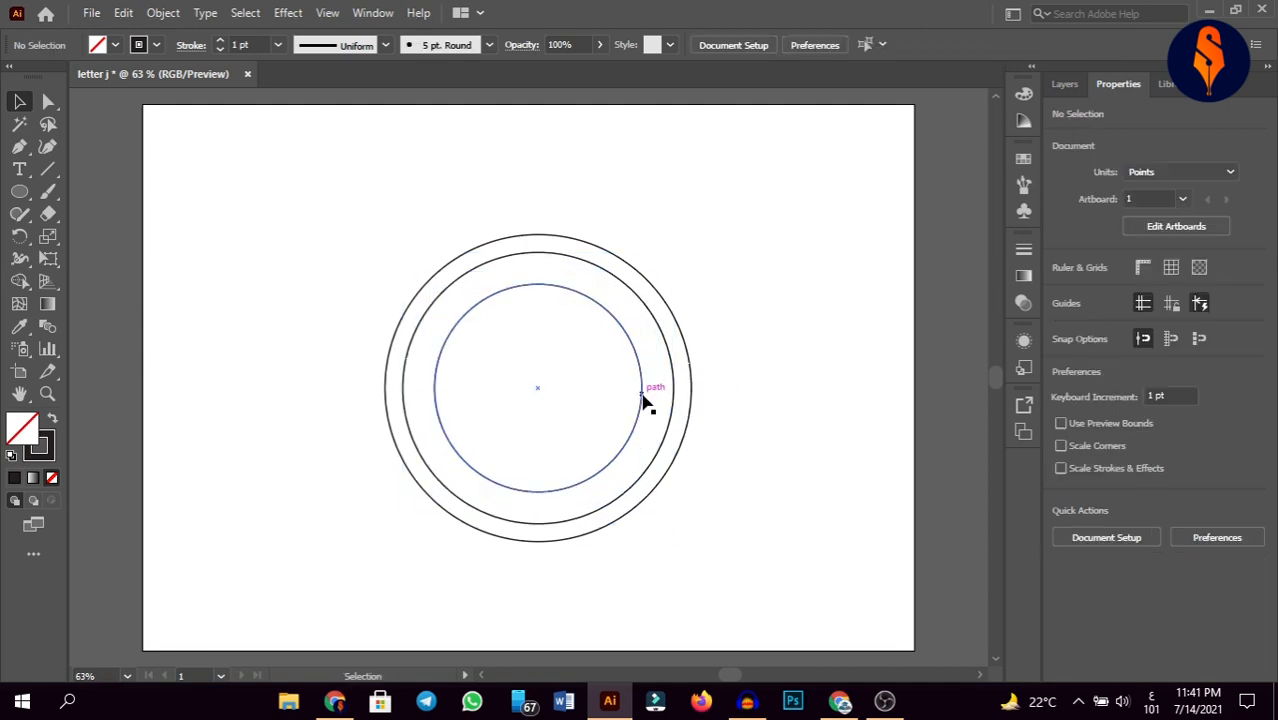
- Copy the innermost circle in place and scale the copy concentrically to about 187 pt in diameter
{"action": "left_click", "coordinate": [643, 396]}
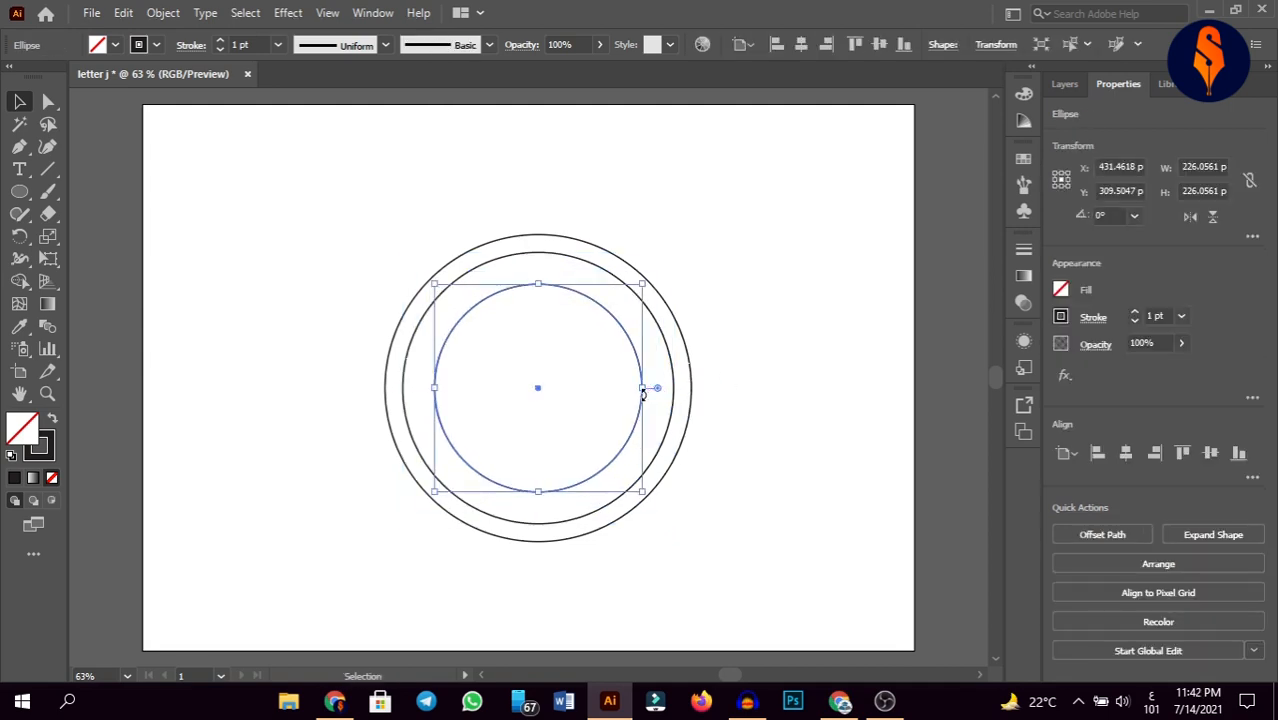
{"action": "key", "text": "a"}
{"action": "key", "text": "v"}
{"action": "left_click_drag", "start_coordinate": [641, 388], "coordinate": [626, 387]}
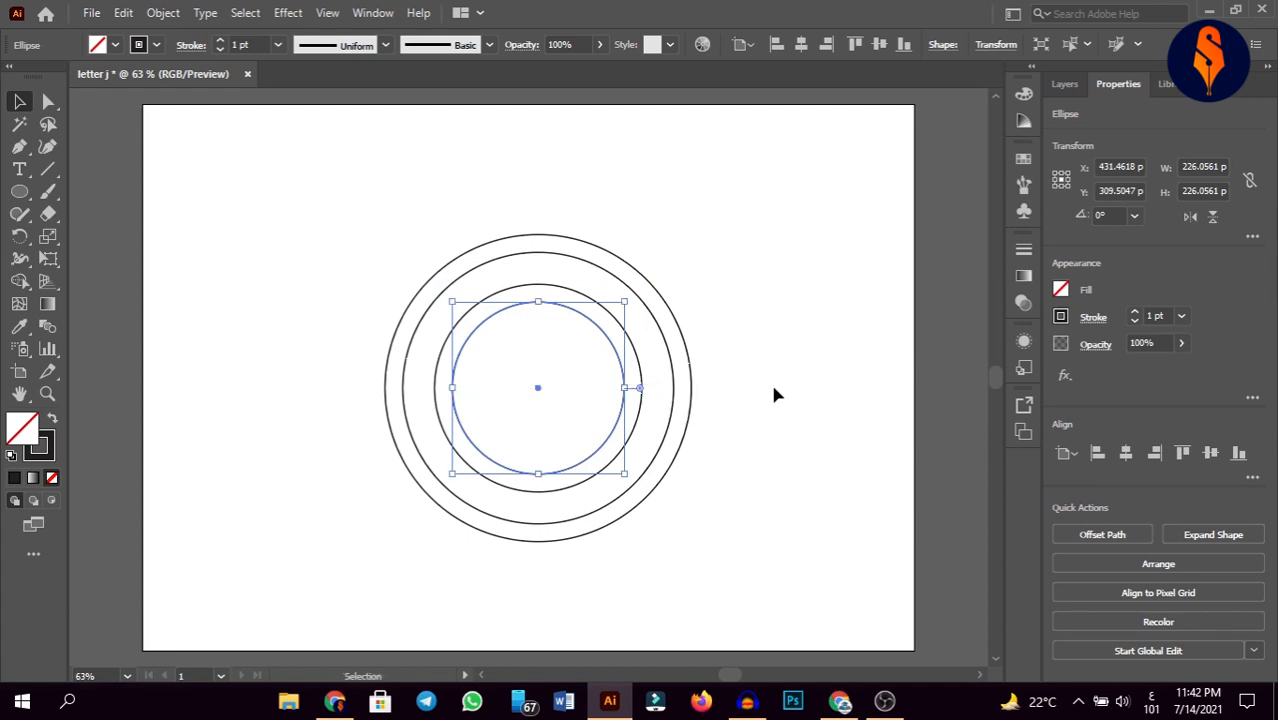
{"action": "left_click", "coordinate": [653, 397]}
- Add a fifth concentric circle about 130 pt in diameter by copying the innermost one in place and shrinking it
{"action": "key", "text": "a"}
{"action": "left_click", "coordinate": [622, 397]}
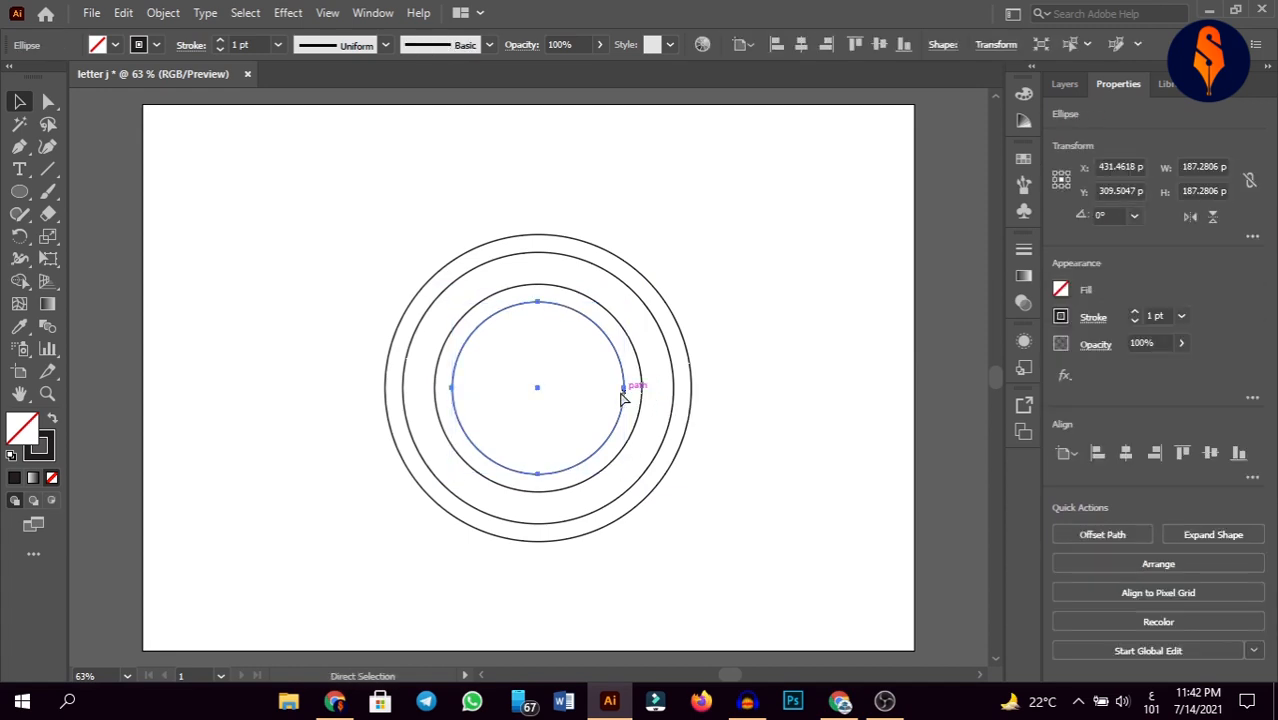
{"action": "key", "text": "ctrl+f"}
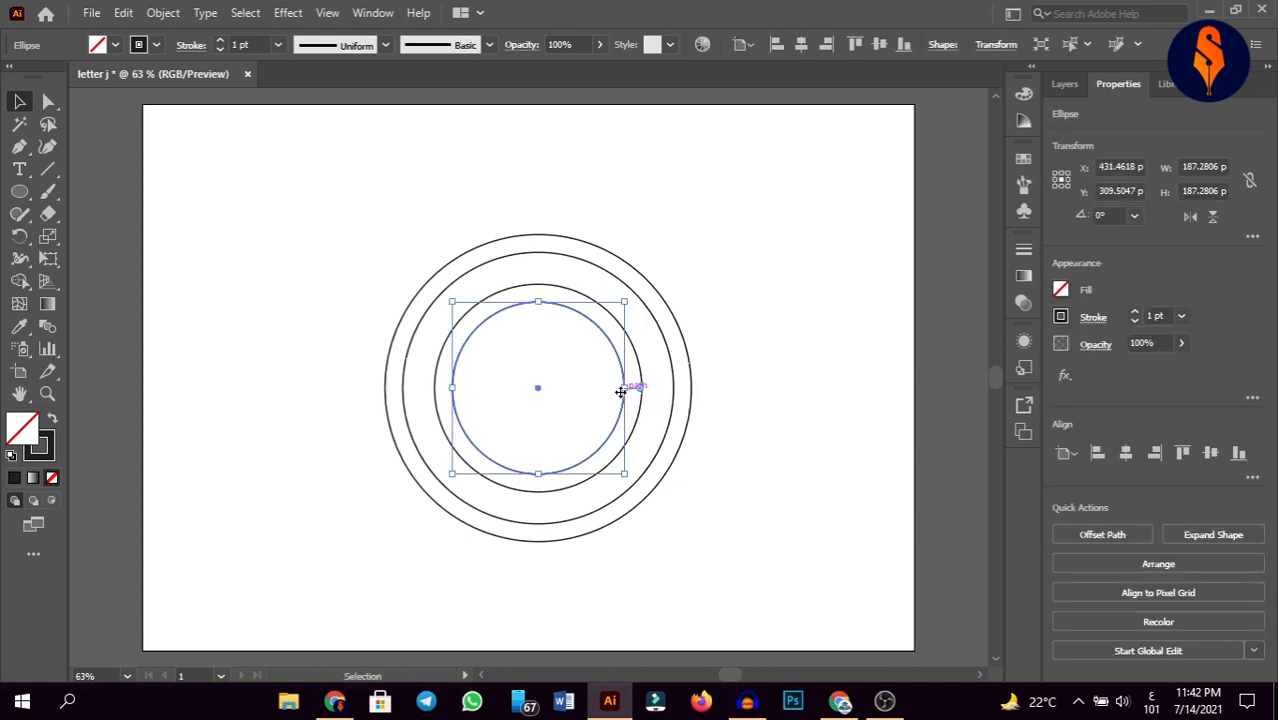
{"action": "left_click", "coordinate": [626, 390]}
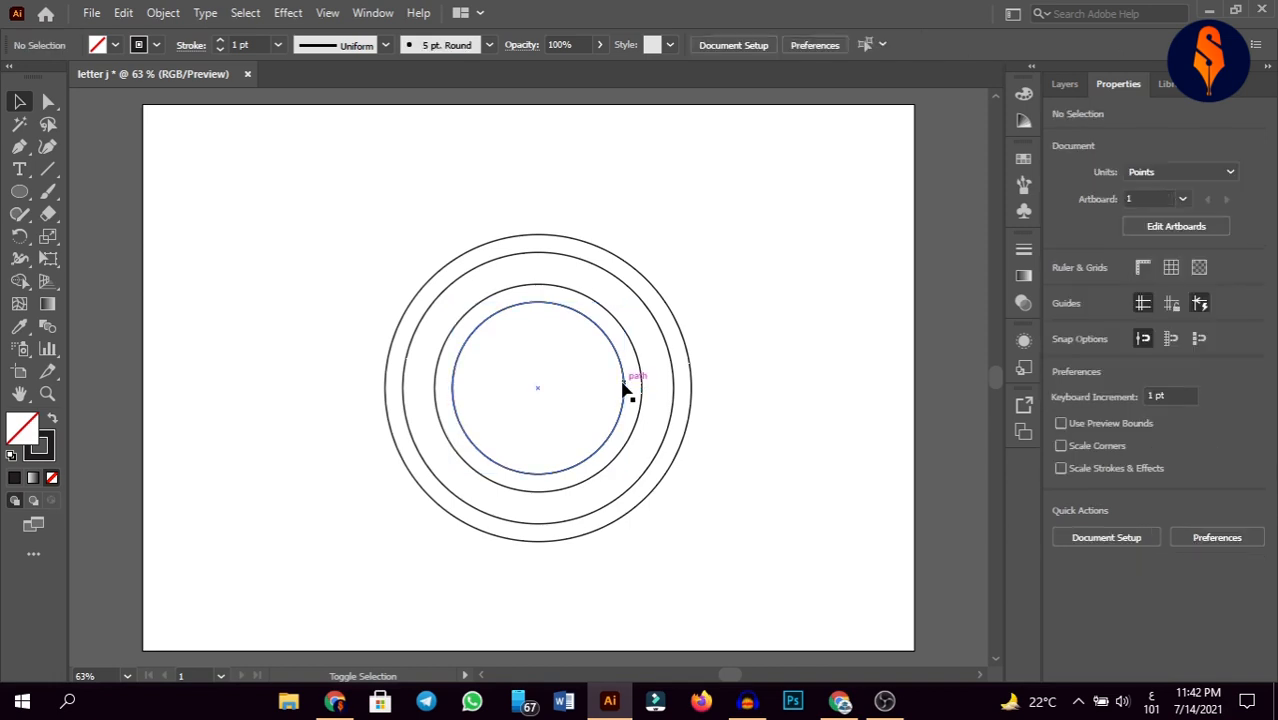
{"action": "left_click", "coordinate": [625, 390]}
{"action": "left_click_drag", "start_coordinate": [626, 390], "coordinate": [597, 400]}
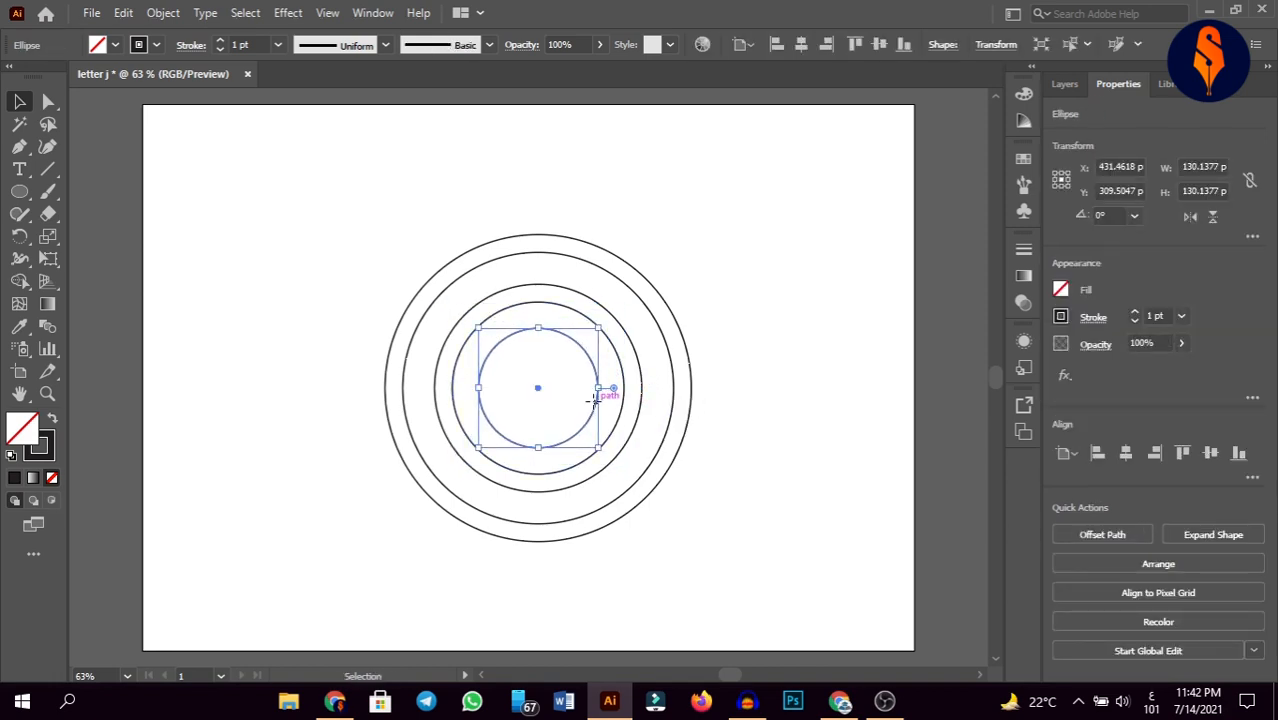
{"action": "left_click", "coordinate": [729, 410]}
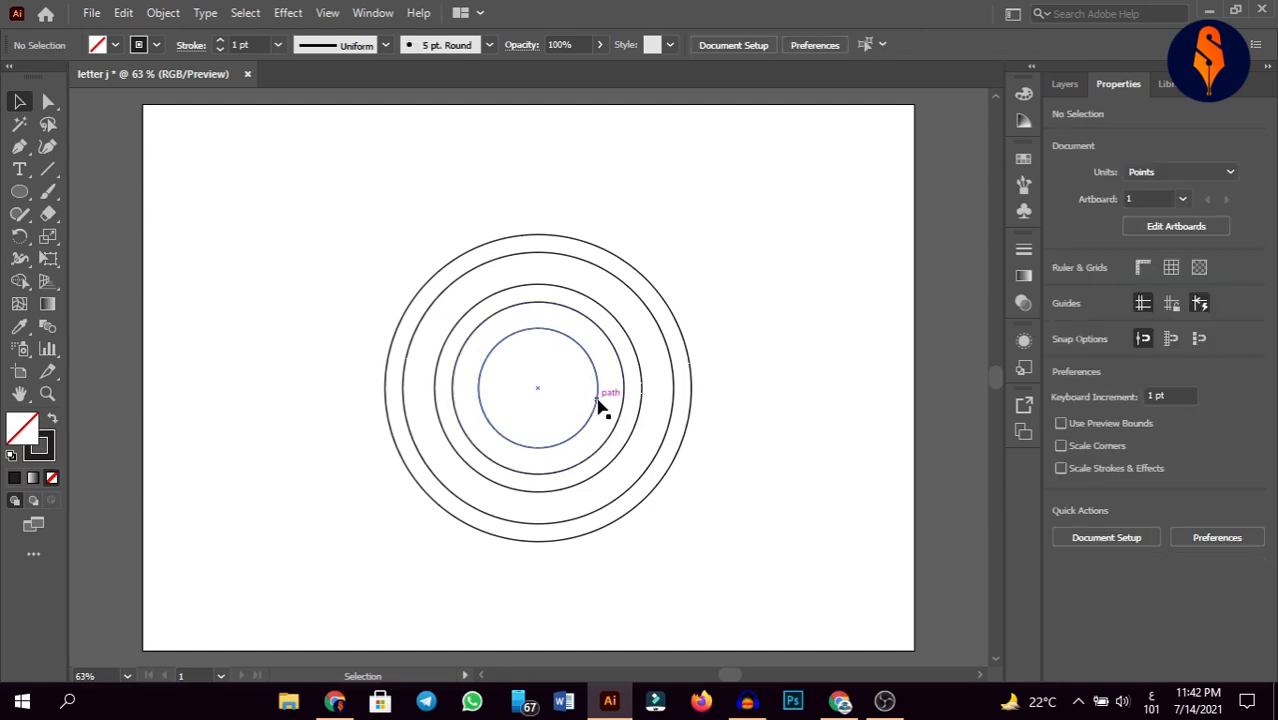
- Add a sixth concentric circle about 95 pt in diameter by copying the innermost one in place and shrinking it
{"action": "left_click", "coordinate": [598, 402]}
{"action": "key", "text": "ctrl+c"}
{"action": "key", "text": "ctrl+f"}
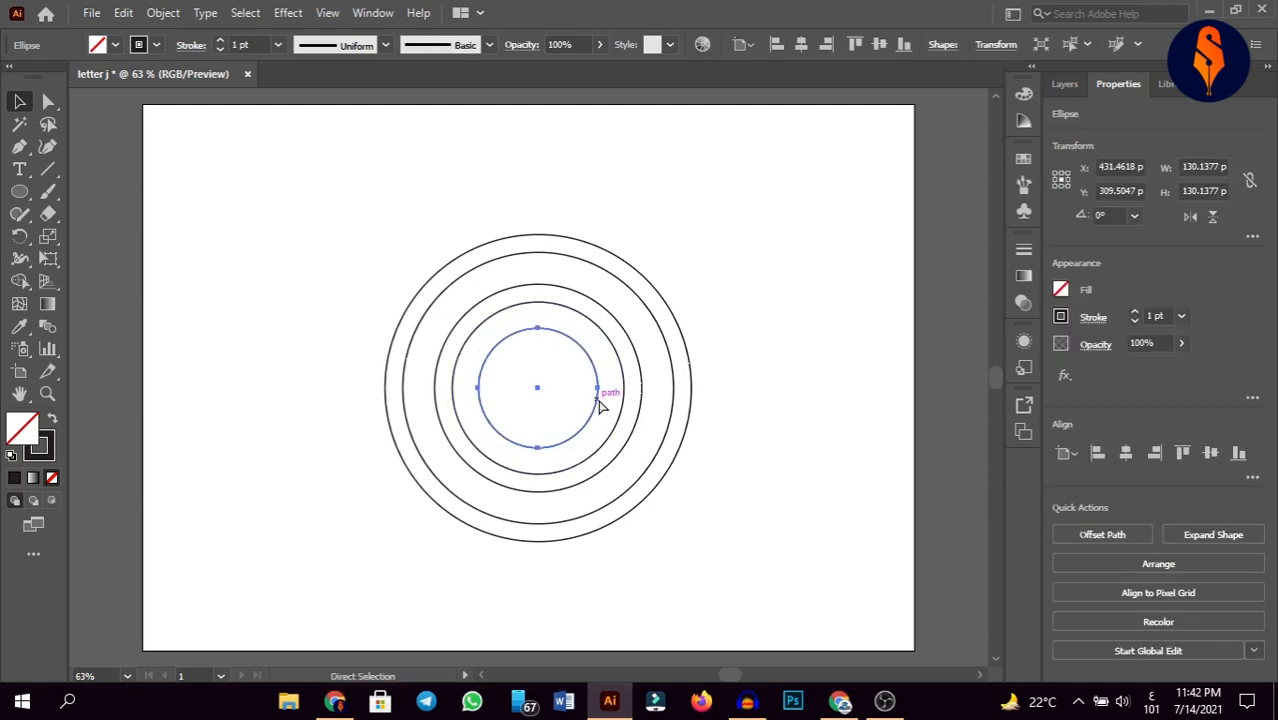
{"action": "left_click_drag", "start_coordinate": [599, 389], "coordinate": [583, 394]}
{"action": "left_click", "coordinate": [749, 366]}
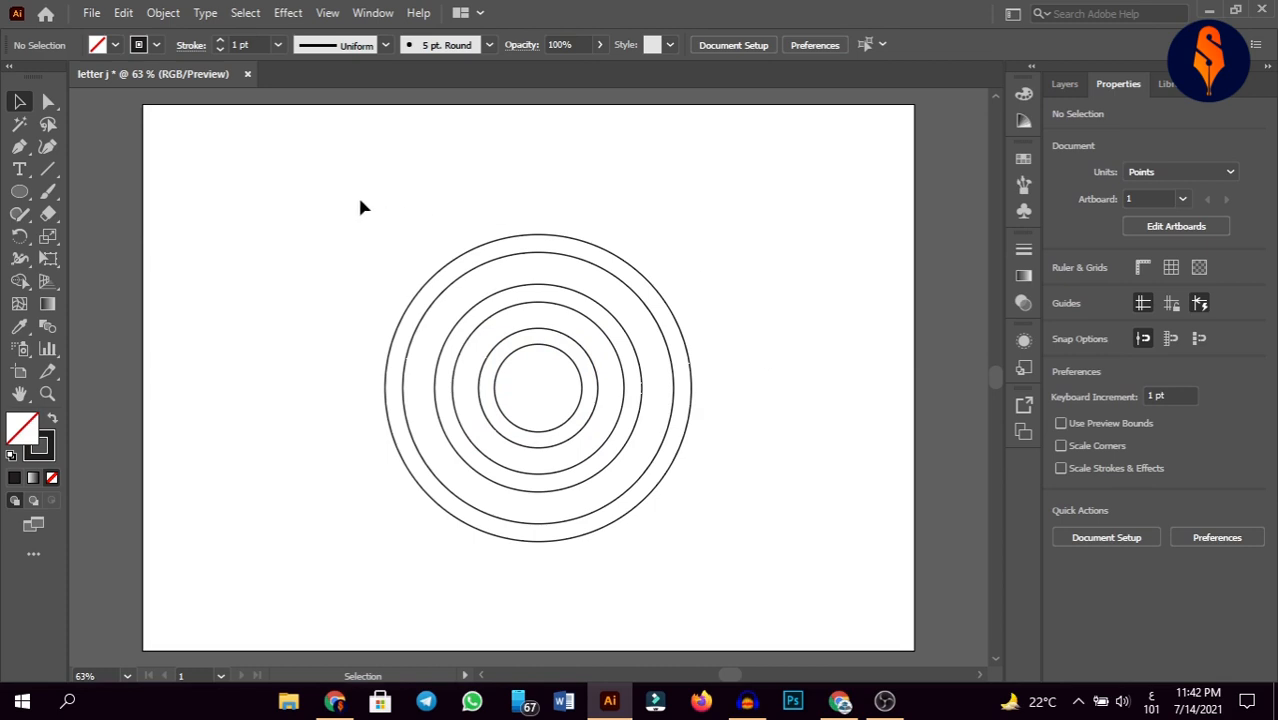
- Move all six concentric circles together down and to the left, centring them at about X 412 pt, Y 338 pt
{"action": "left_click_drag", "start_coordinate": [362, 207], "coordinate": [765, 530]}
{"action": "left_click_drag", "start_coordinate": [629, 410], "coordinate": [613, 428]}
{"action": "left_click", "coordinate": [777, 370]}
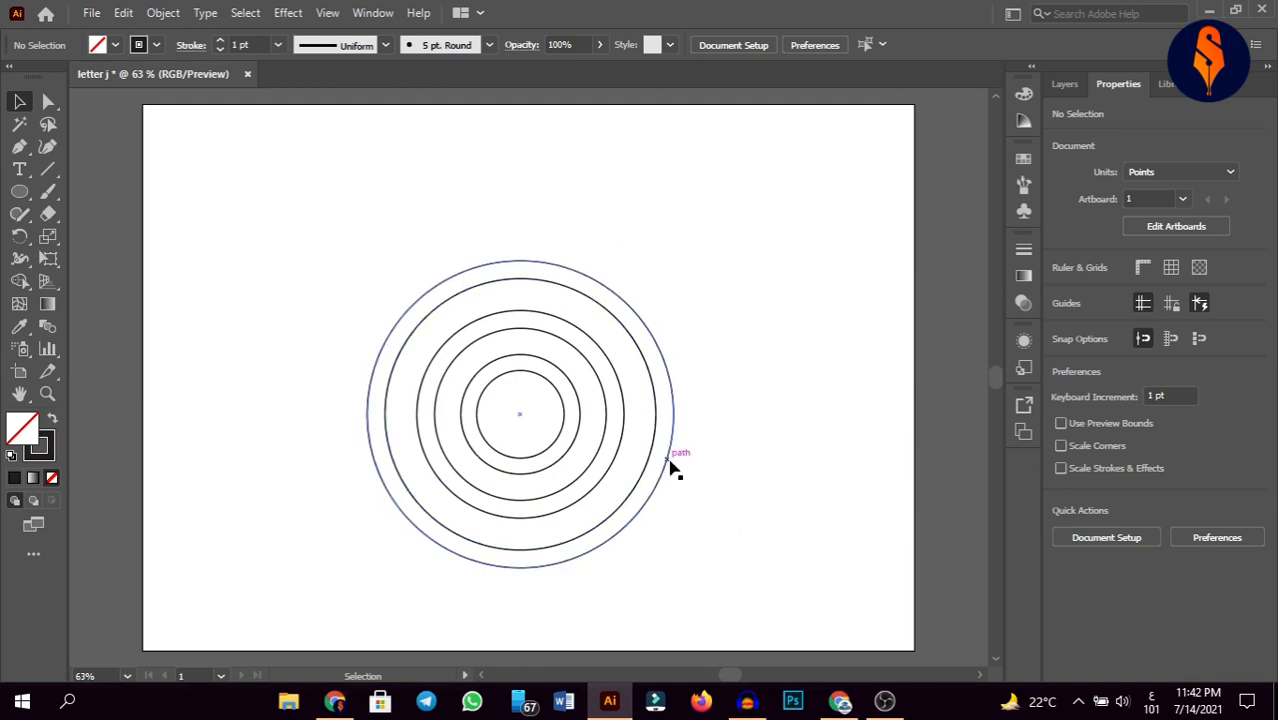
- Draw a vertical line about 427 pt long and snap it to the right edge of the outermost circle
{"action": "key", "text": "backslash"}
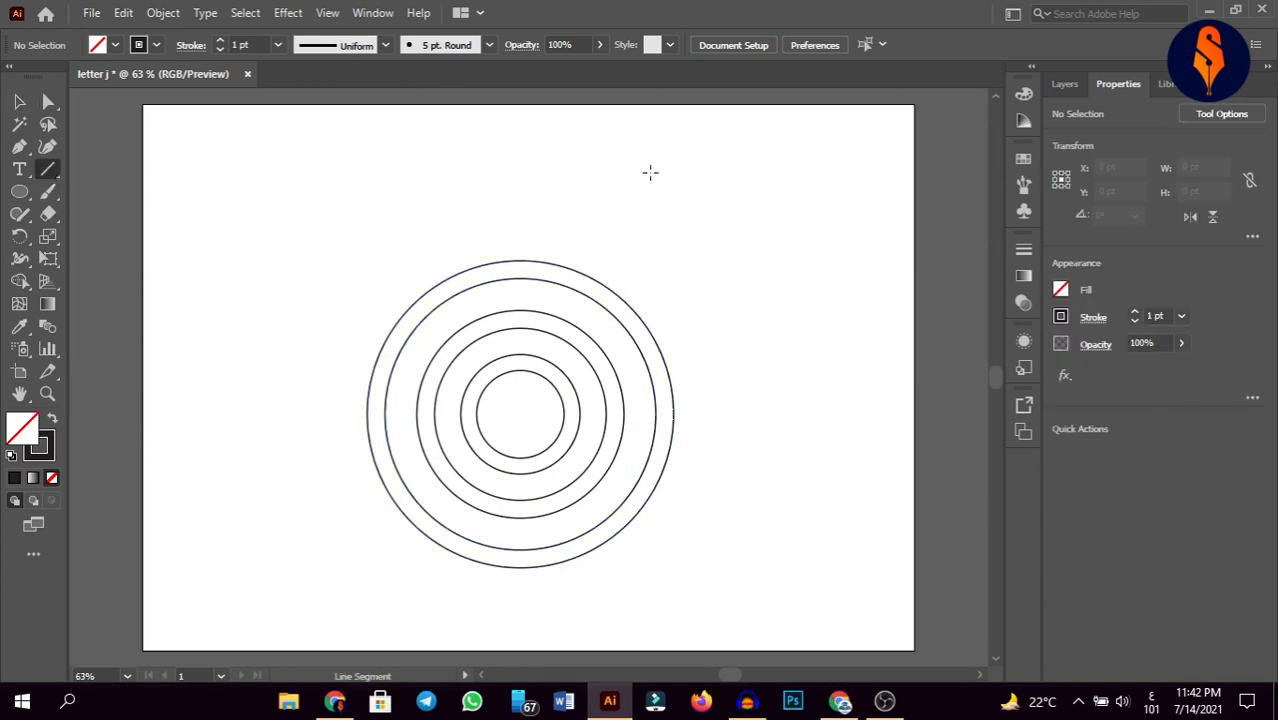
{"action": "left_click_drag", "start_coordinate": [701, 135], "coordinate": [701, 527]}
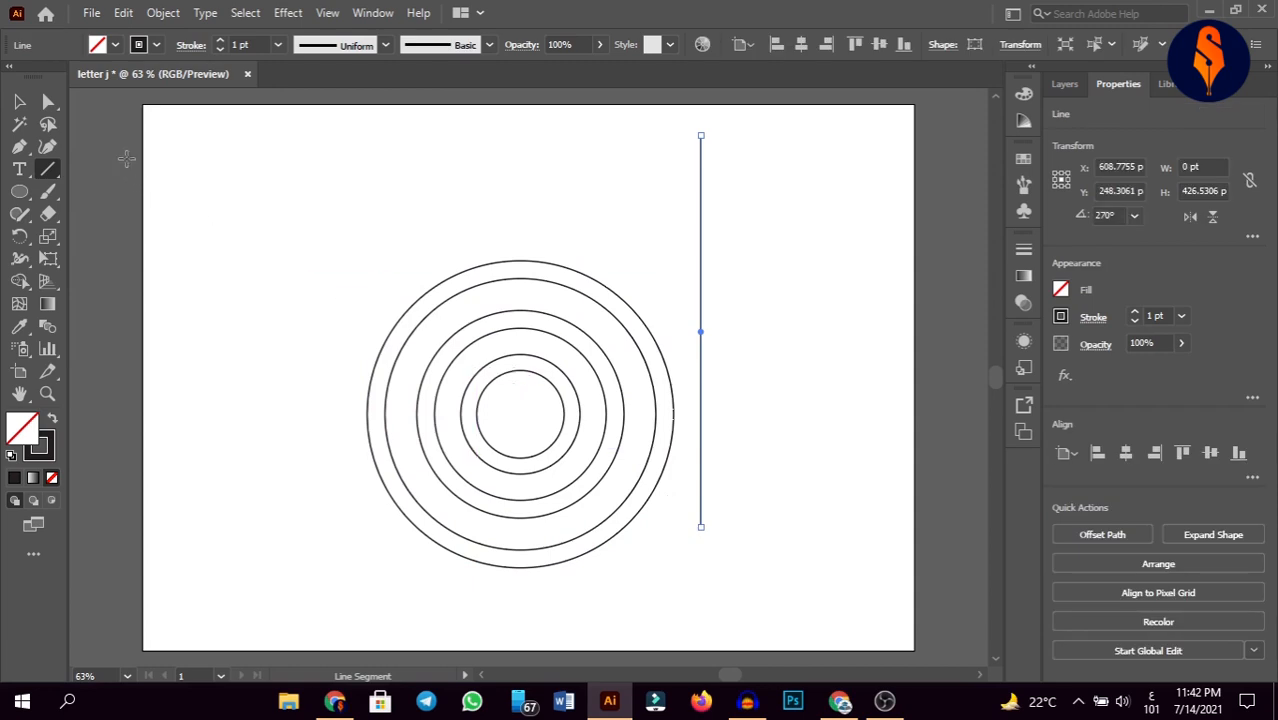
{"action": "key", "text": "v"}
{"action": "left_click_drag", "start_coordinate": [762, 199], "coordinate": [636, 221]}
{"action": "left_click", "coordinate": [704, 241]}
{"action": "left_click_drag", "start_coordinate": [770, 217], "coordinate": [676, 252]}
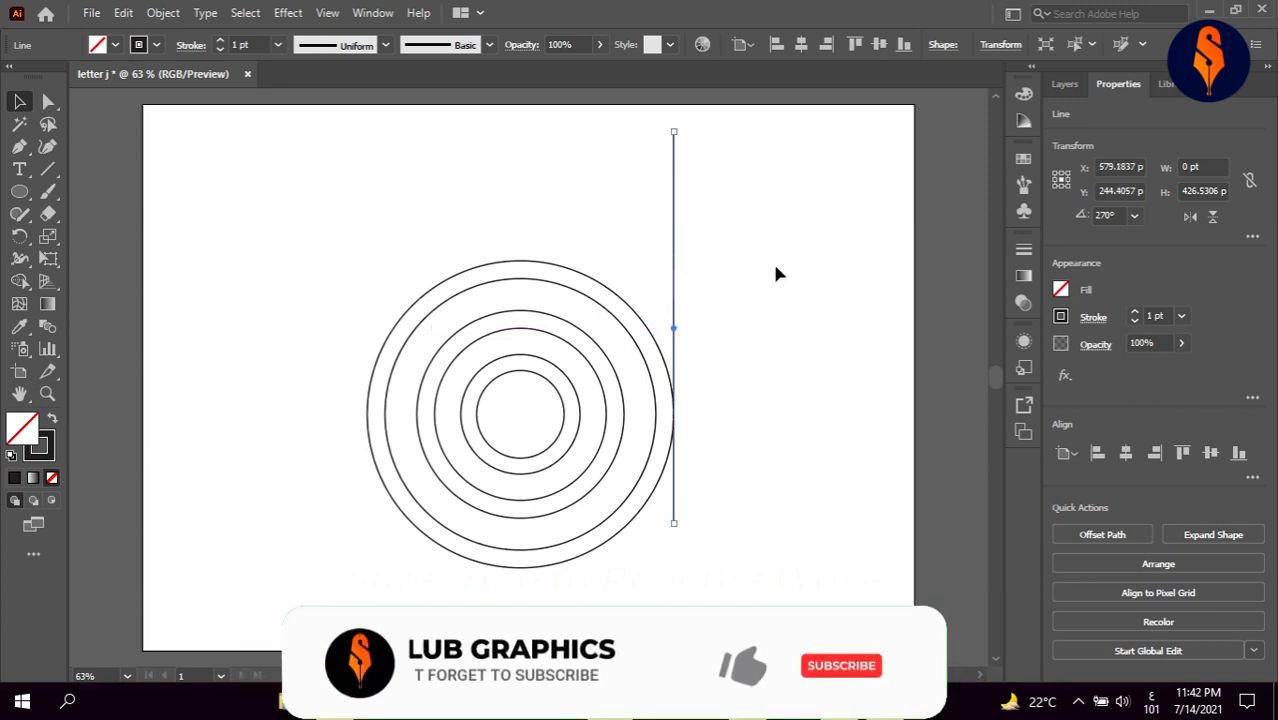
{"action": "left_click", "coordinate": [777, 273]}
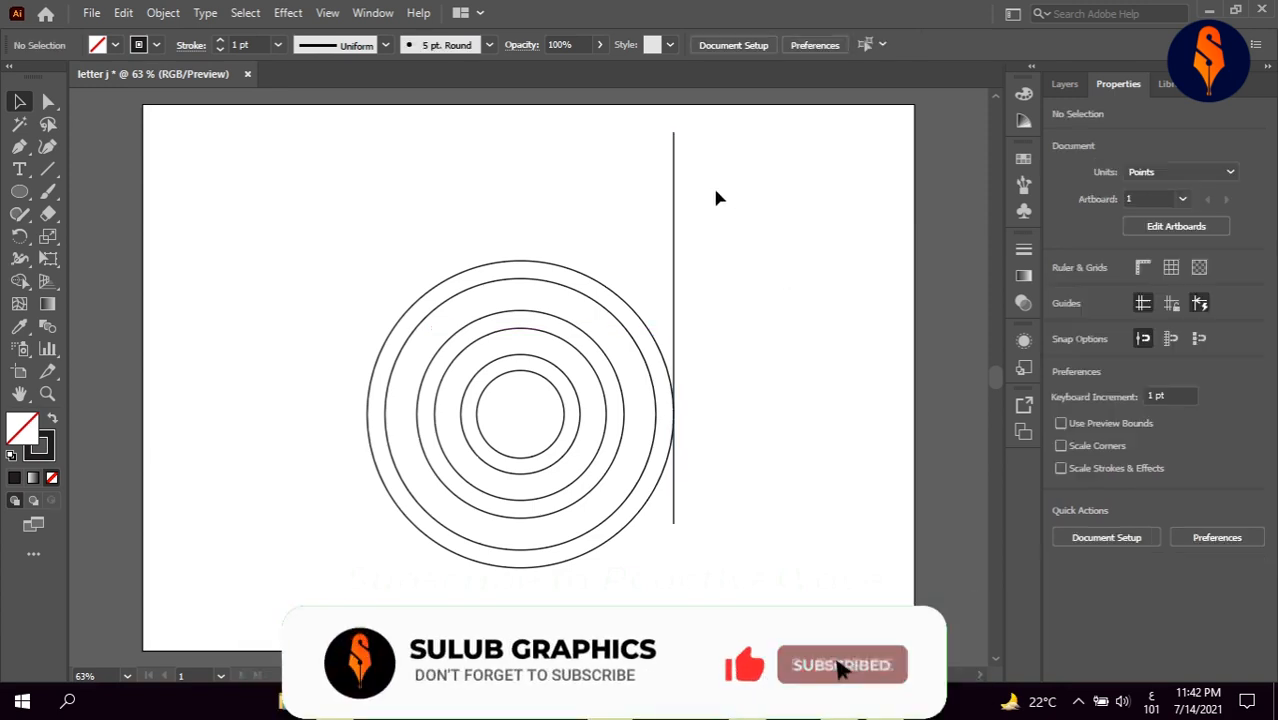
- Duplicate the vertical line to the second circle's right edge, and copy the line pair to the right edges of the inner circle pairs
{"action": "left_click", "coordinate": [673, 214]}
{"action": "left_click", "coordinate": [653, 220]}
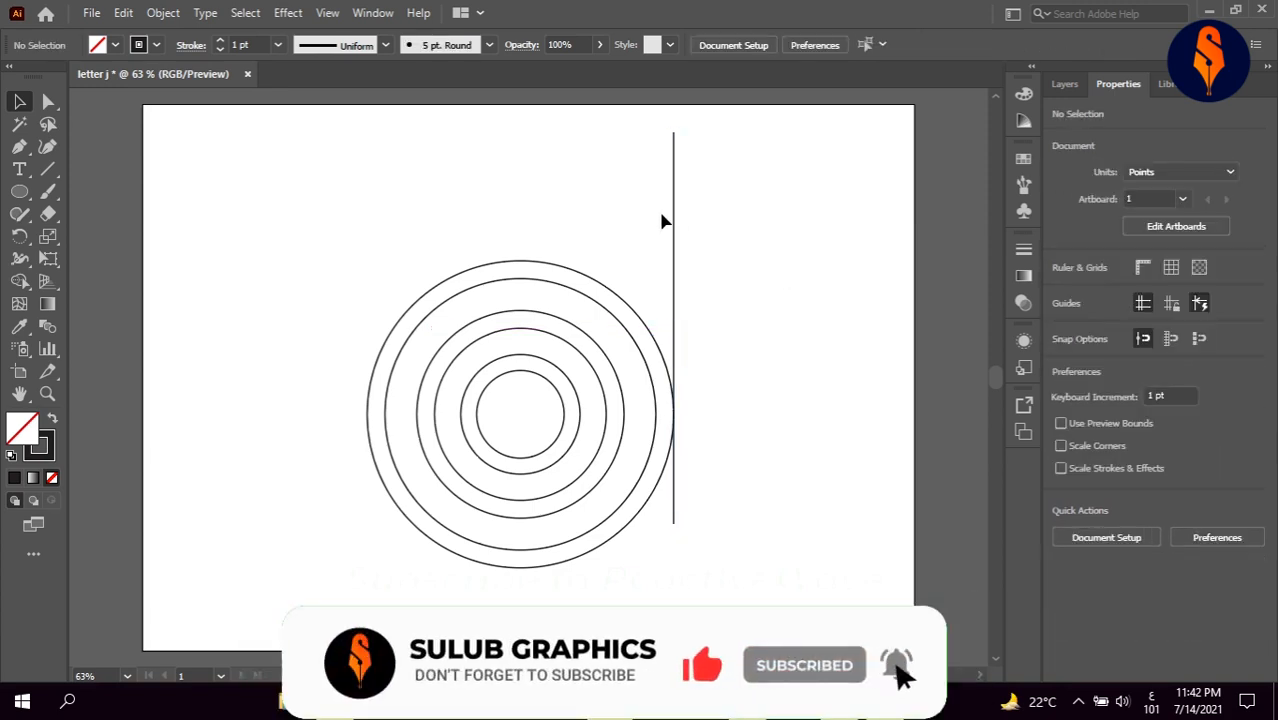
{"action": "left_click", "coordinate": [674, 205]}
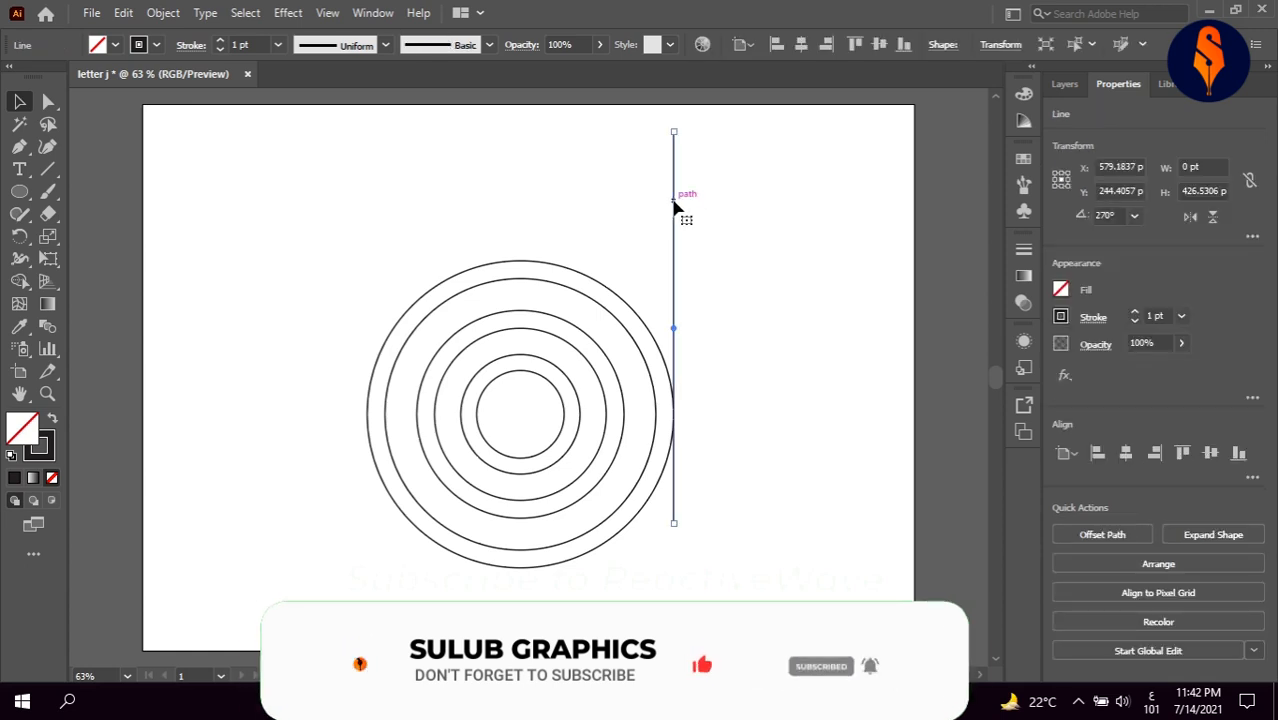
{"action": "left_click", "coordinate": [670, 206]}
{"action": "left_click_drag", "start_coordinate": [824, 229], "coordinate": [658, 252]}
{"action": "left_click", "coordinate": [752, 216]}
{"action": "left_click_drag", "start_coordinate": [749, 207], "coordinate": [566, 224]}
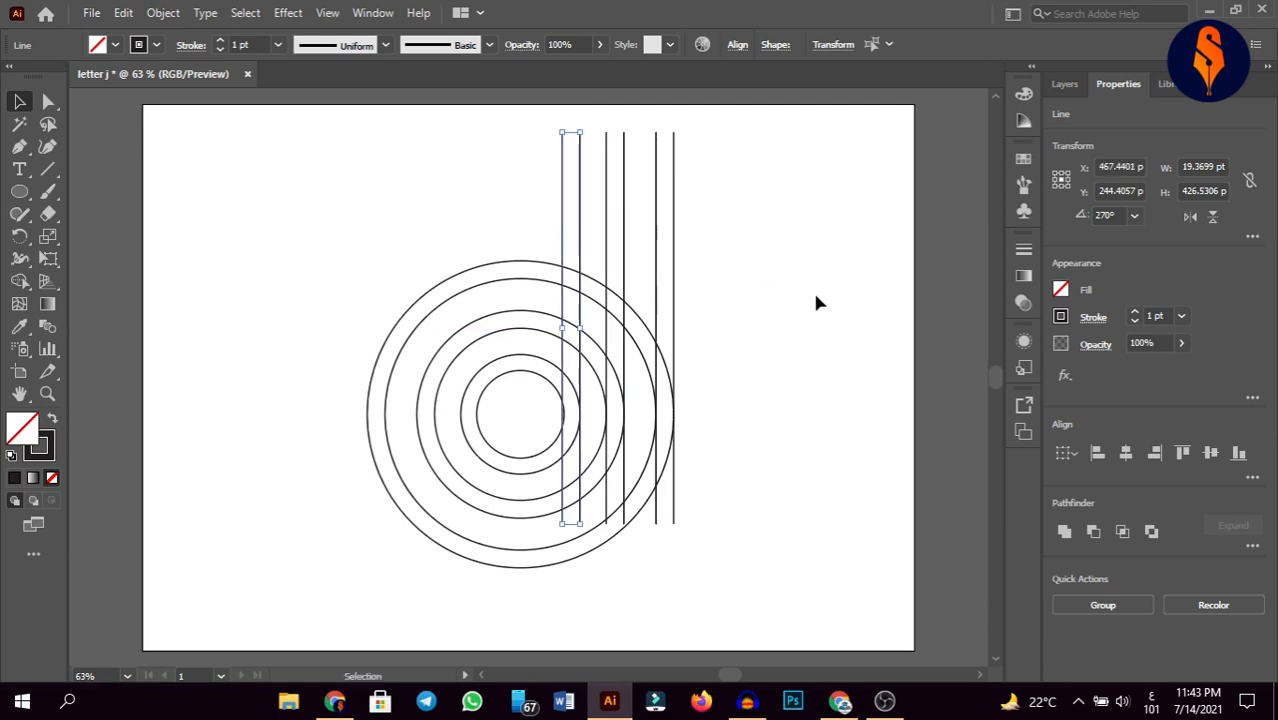
{"action": "left_click", "coordinate": [533, 437]}
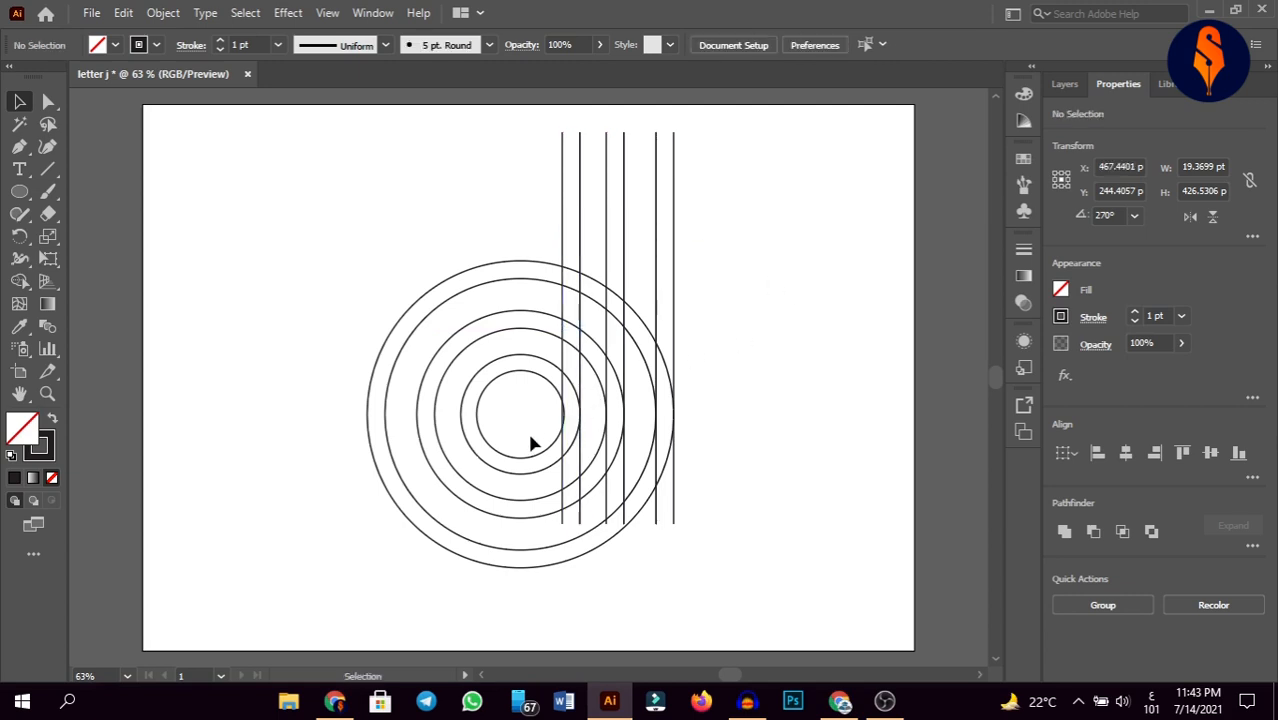
- Shrink the innermost circle slightly about its centre so its right edge meets the leftmost vertical line
{"action": "left_click", "coordinate": [533, 456]}
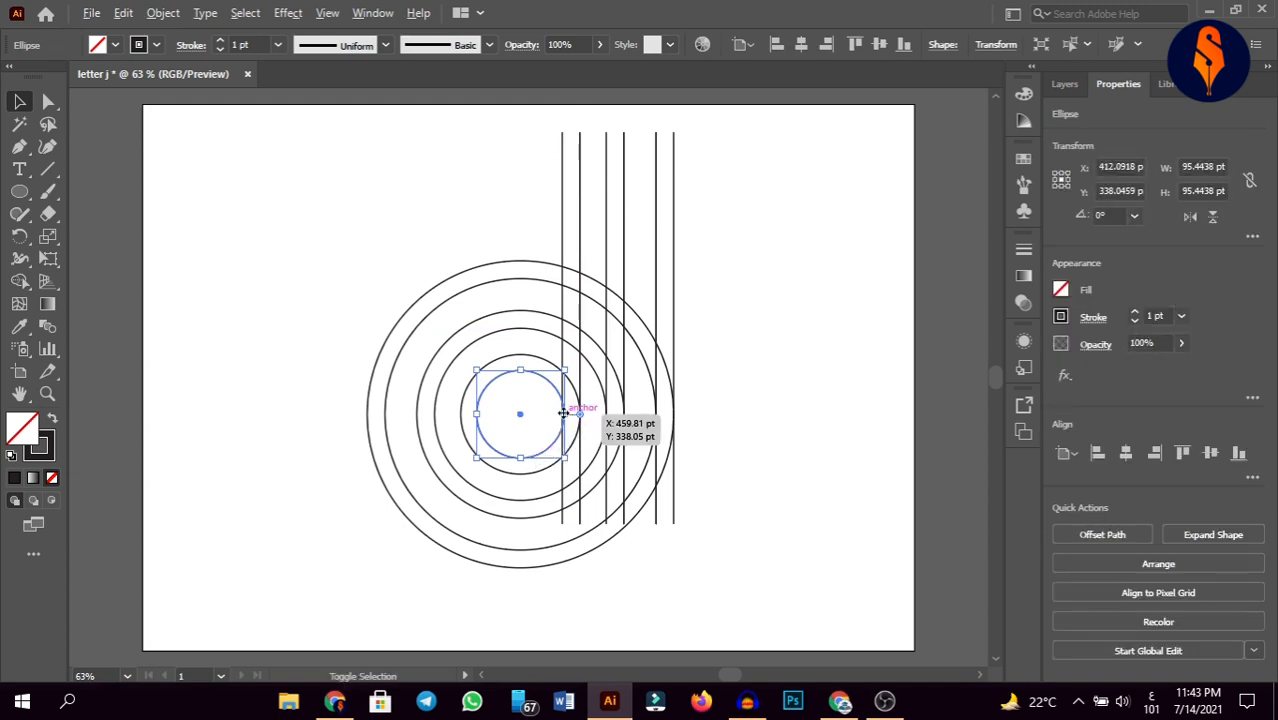
{"action": "mouse_move", "coordinate": [563, 412]}
{"action": "left_mouse_down"}
{"action": "mouse_move", "coordinate": [532, 413]}
{"action": "mouse_move", "coordinate": [561, 412]}
{"action": "left_mouse_up"}
{"action": "left_click", "coordinate": [755, 398]}
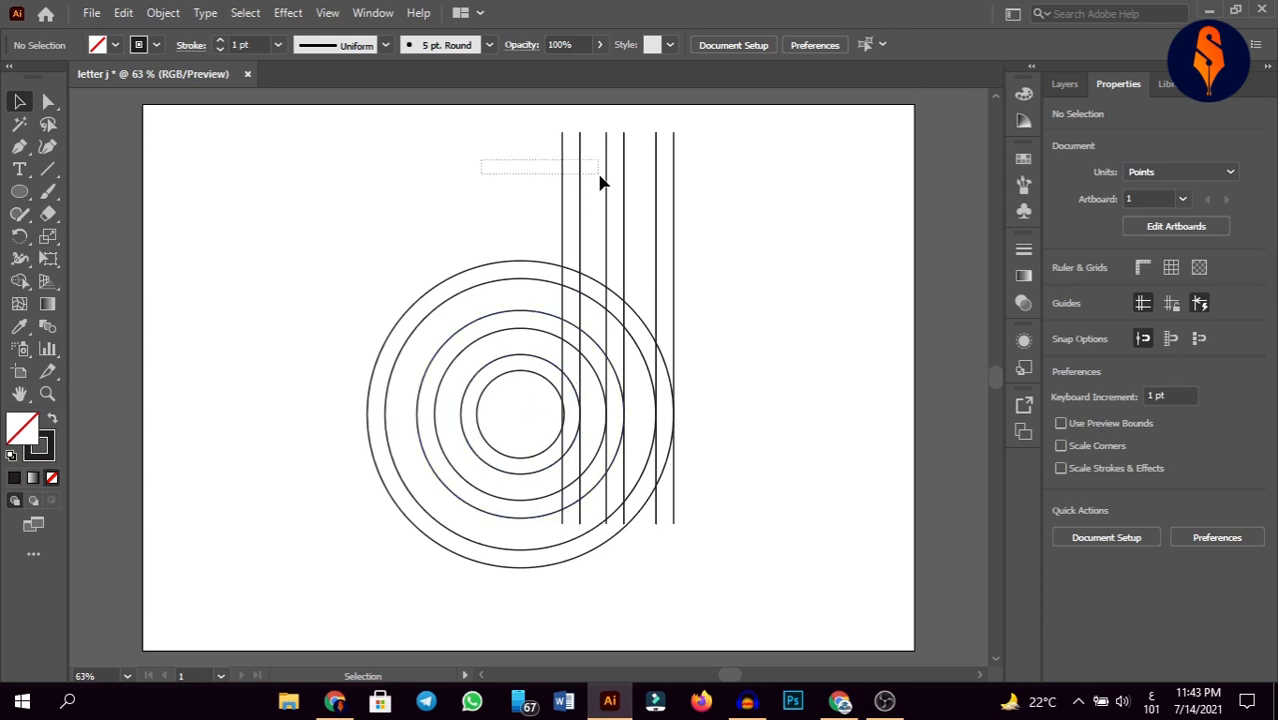
- Duplicate the leftmost line pair, rotate the copy to horizontal, centre it vertically on the circles, and shorten it from its left end
{"action": "left_click", "coordinate": [572, 197]}
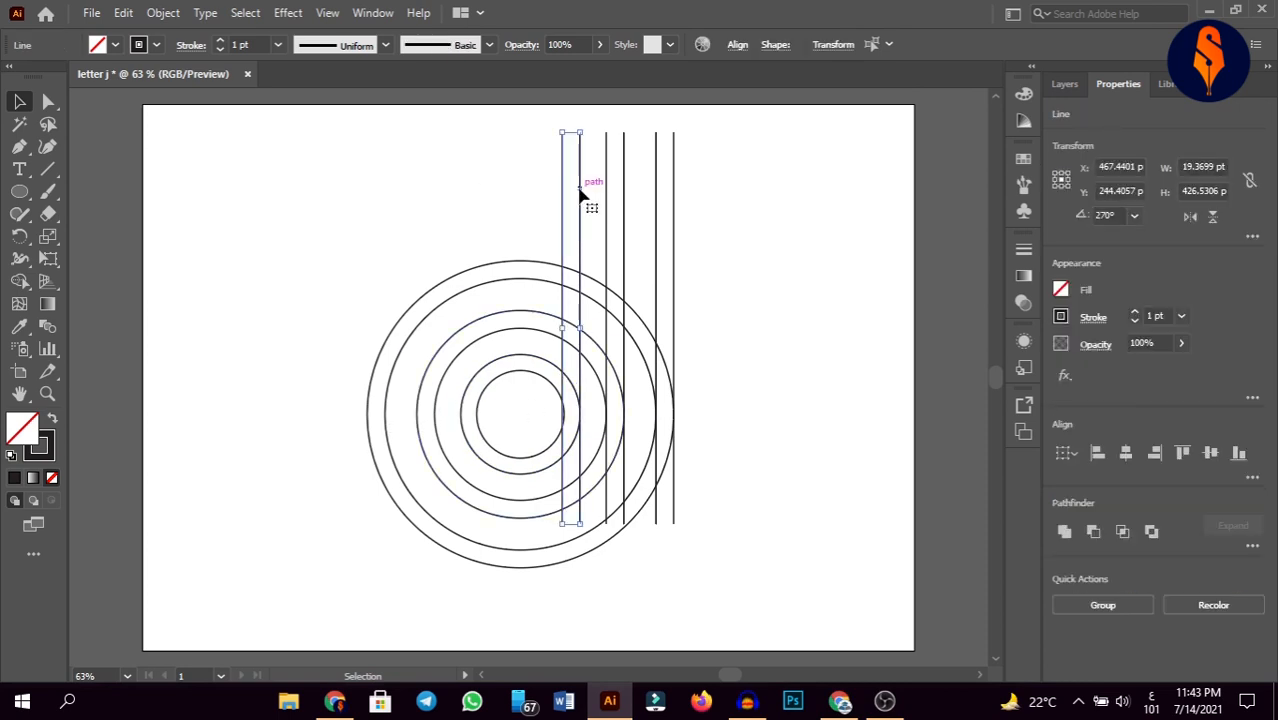
{"action": "left_click_drag", "start_coordinate": [577, 187], "coordinate": [289, 251]}
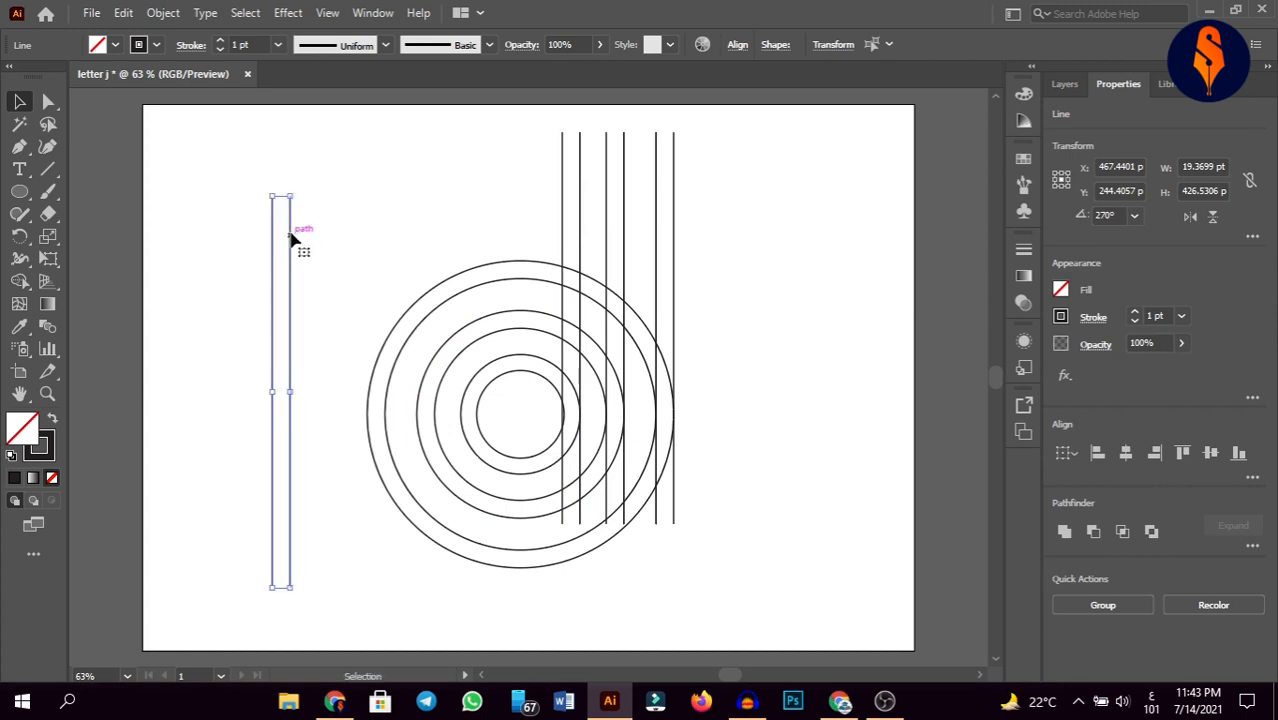
{"action": "left_click_drag", "start_coordinate": [282, 196], "coordinate": [501, 428]}
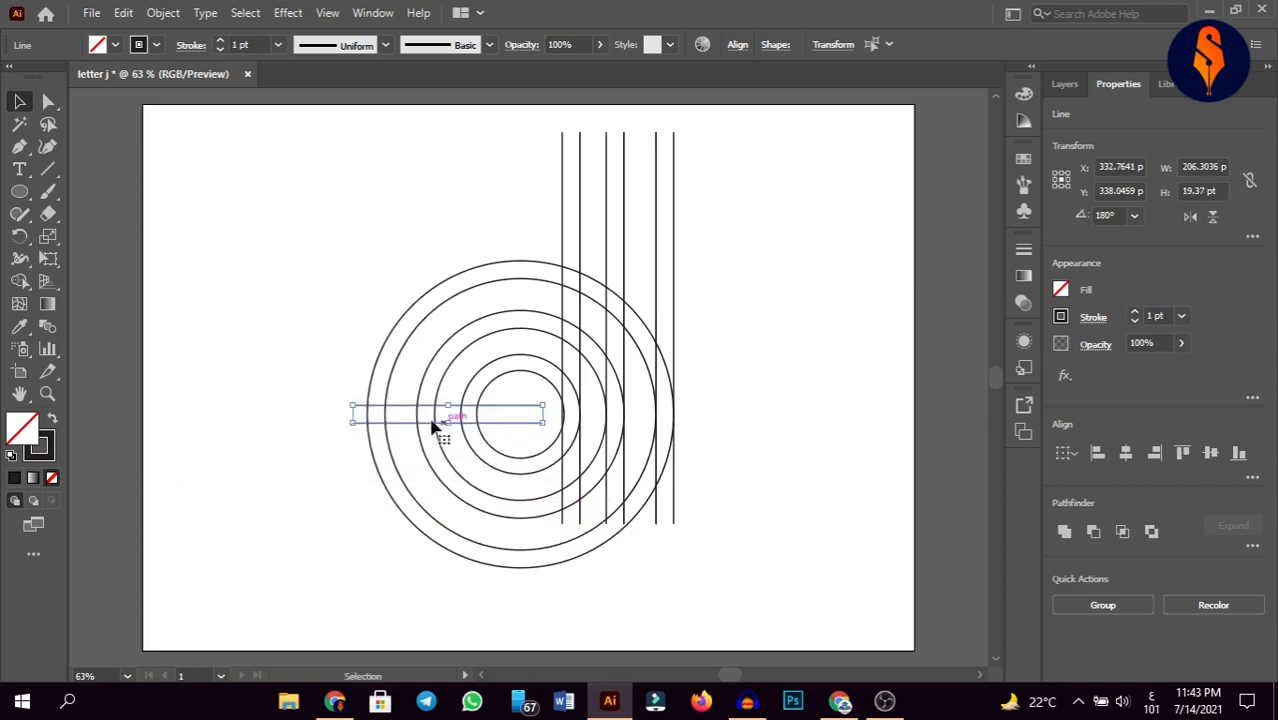
{"action": "left_click_drag", "start_coordinate": [352, 417], "coordinate": [408, 418]}
{"action": "left_click", "coordinate": [840, 380]}
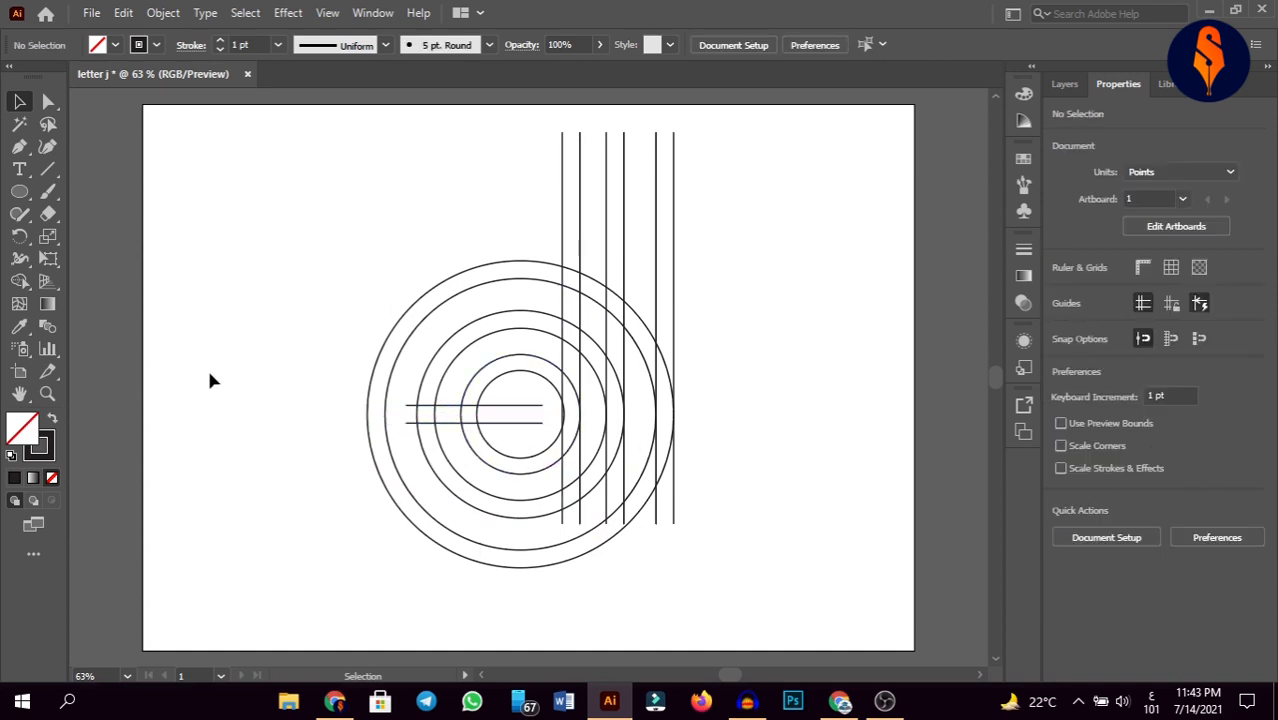
- Duplicate the leftmost vertical line and centre the copy on the concentric circles' common centre
{"action": "left_click", "coordinate": [562, 203]}
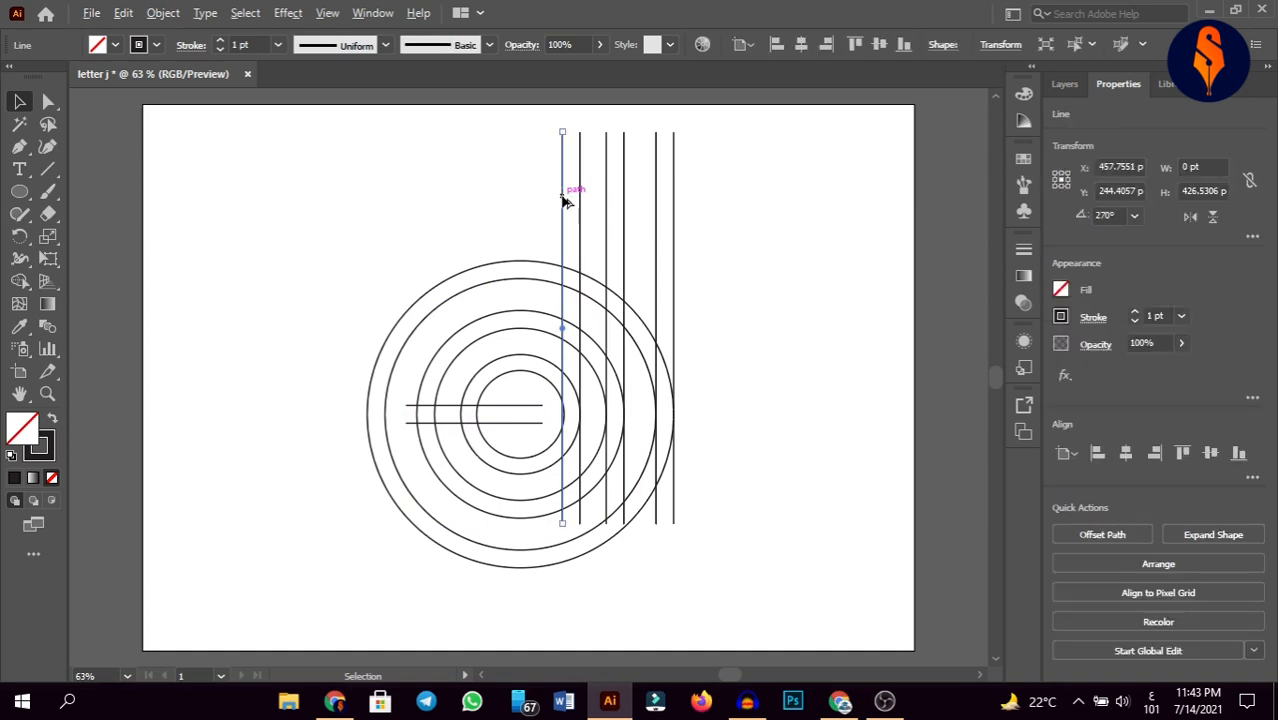
{"action": "left_click_drag", "start_coordinate": [562, 203], "coordinate": [520, 293]}
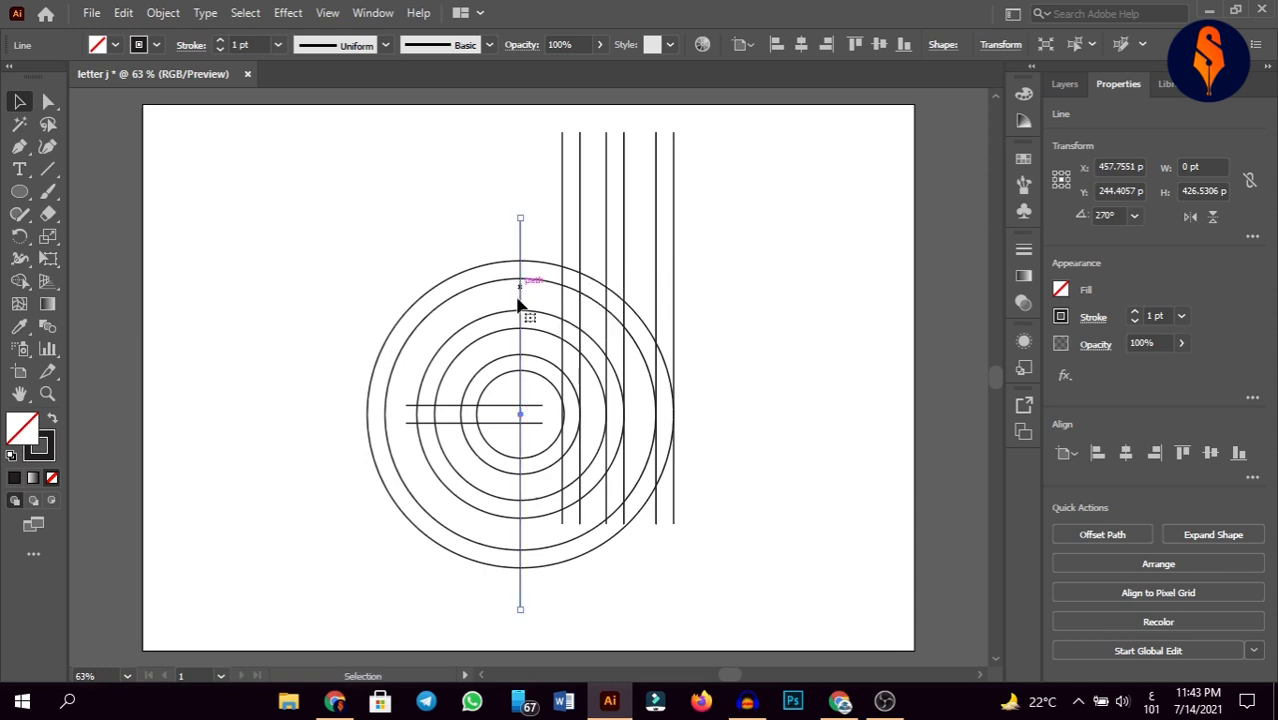
{"action": "left_click", "coordinate": [754, 453]}
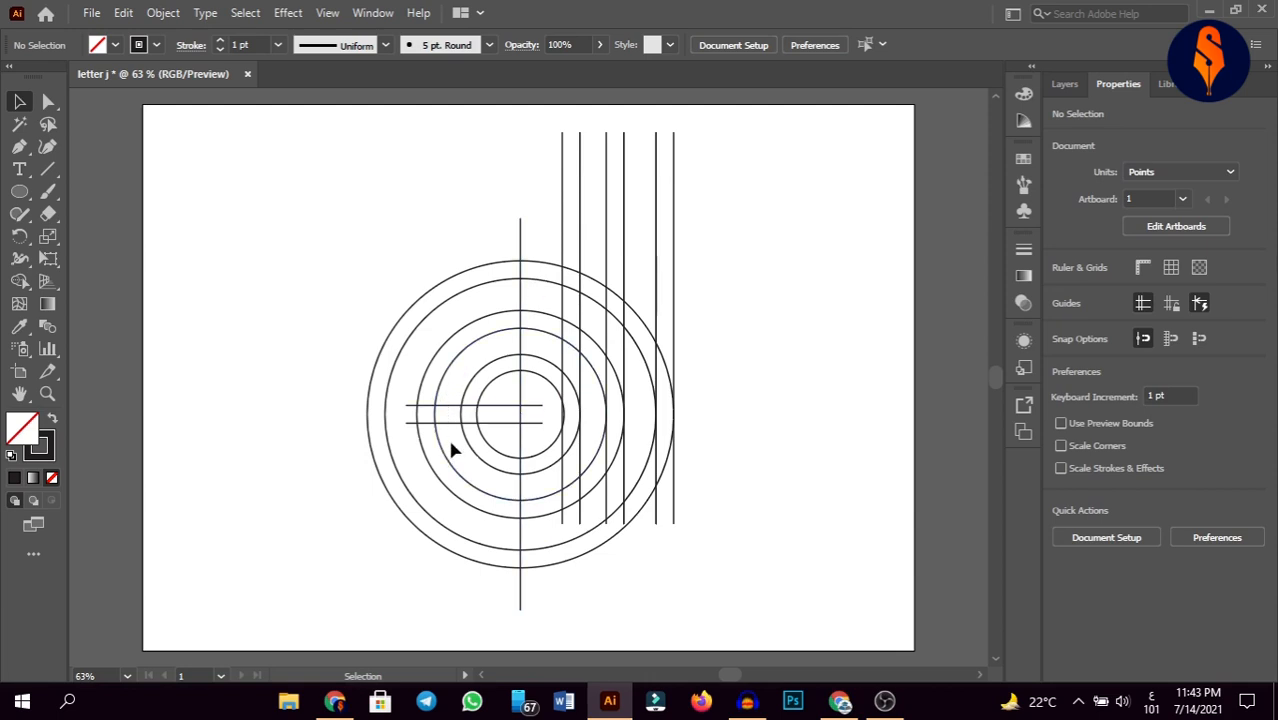
- Copy the short horizontal line pair twice, side by side, across the vertical lines' top ends, and shorten the left copy to about 113 pt
{"action": "left_click_drag", "start_coordinate": [457, 443], "coordinate": [640, 160]}
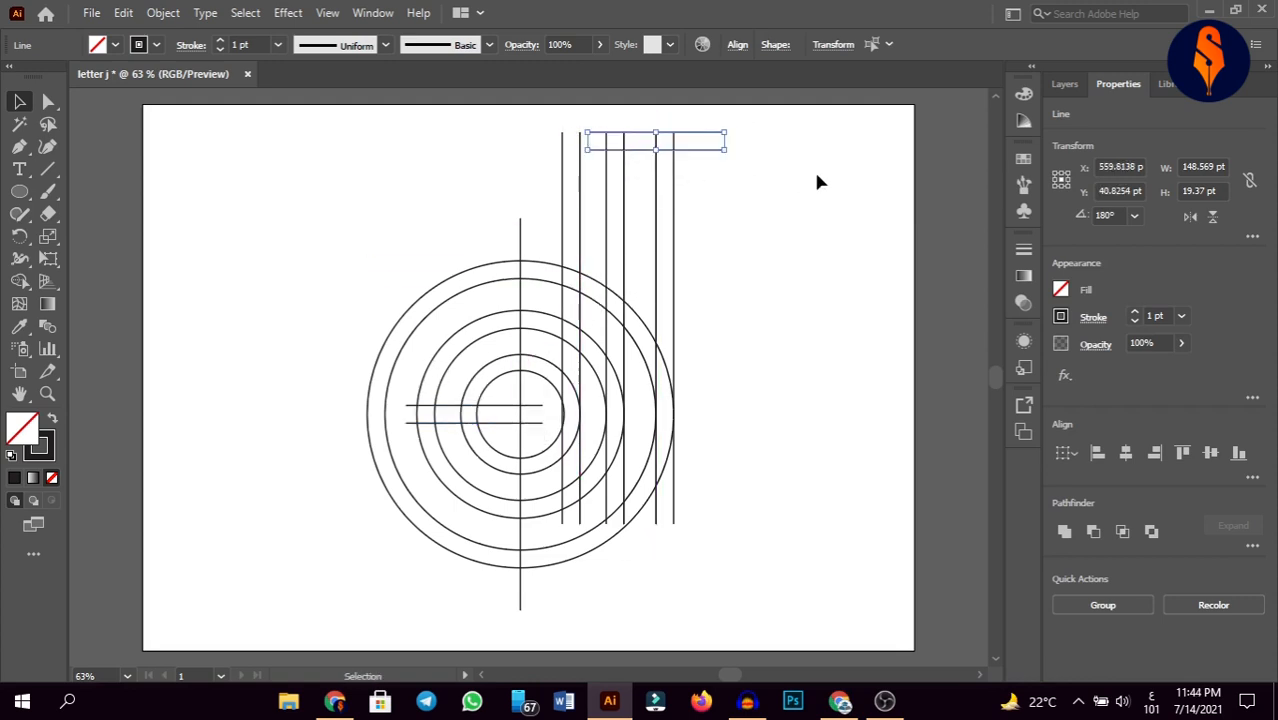
{"action": "left_click", "coordinate": [813, 169]}
{"action": "left_click_drag", "start_coordinate": [684, 108], "coordinate": [568, 158]}
{"action": "left_click", "coordinate": [765, 190]}
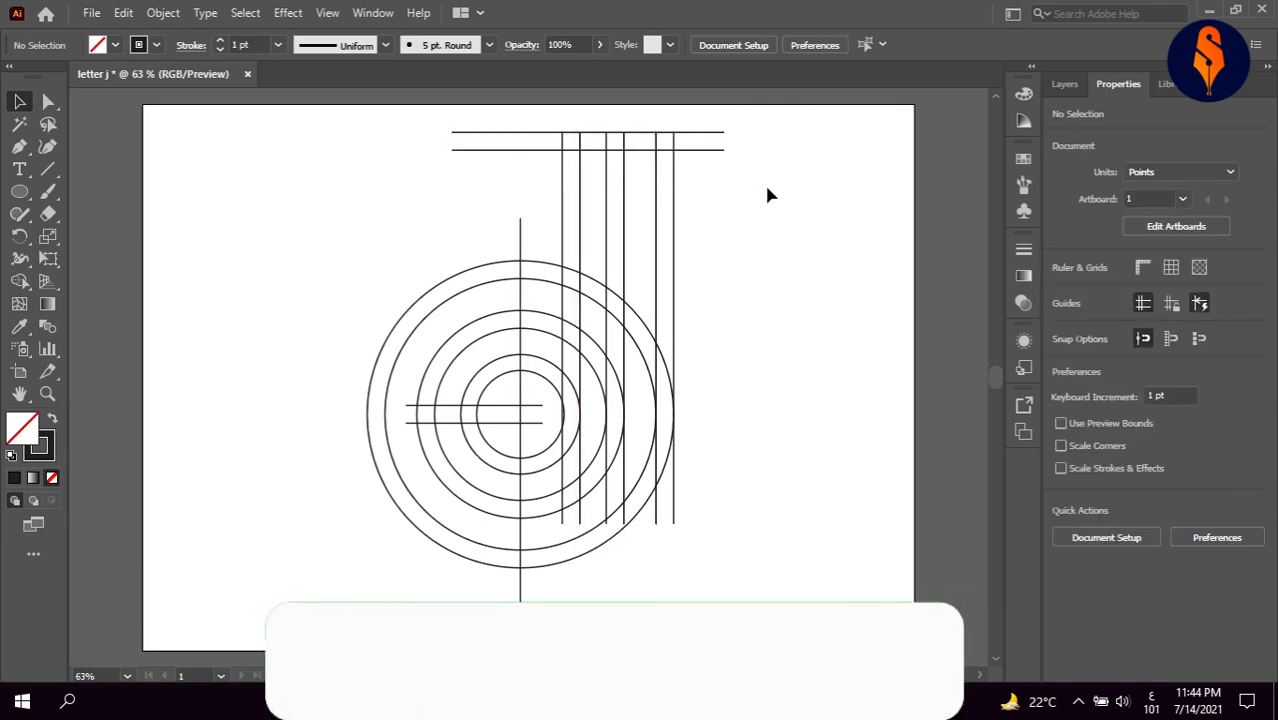
{"action": "left_click_drag", "start_coordinate": [441, 122], "coordinate": [473, 190]}
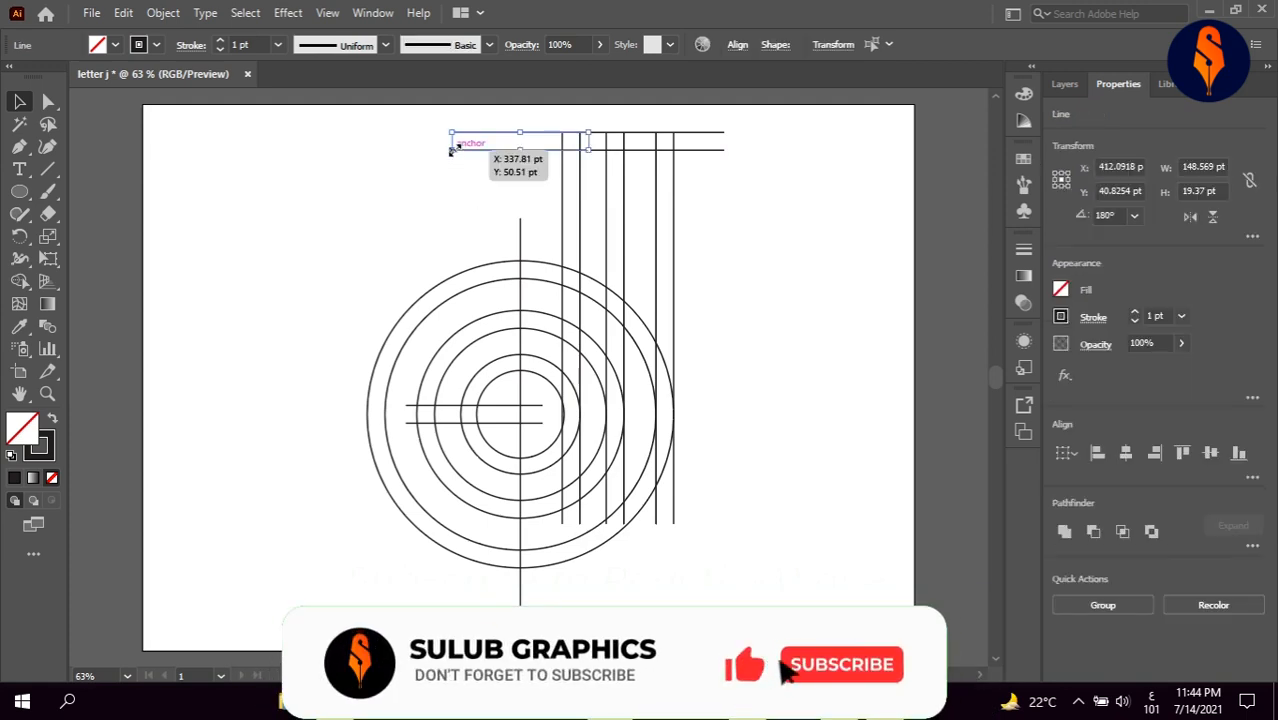
{"action": "left_click_drag", "start_coordinate": [453, 142], "coordinate": [488, 148]}
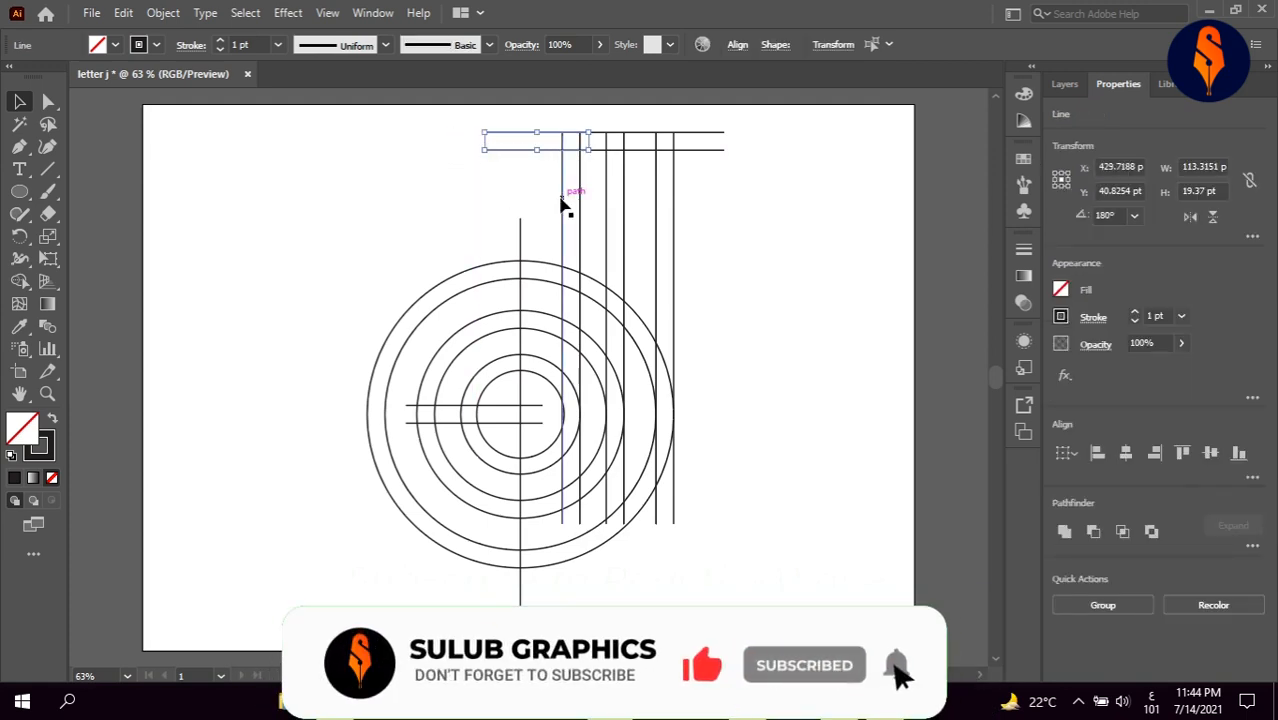
- Duplicate the leftmost vertical line to the left end of the top horizontal pair and shorten the copy from its lower end
{"action": "left_click", "coordinate": [562, 200]}
{"action": "left_click", "coordinate": [494, 192]}
{"action": "left_click_drag", "start_coordinate": [494, 199], "coordinate": [487, 142]}
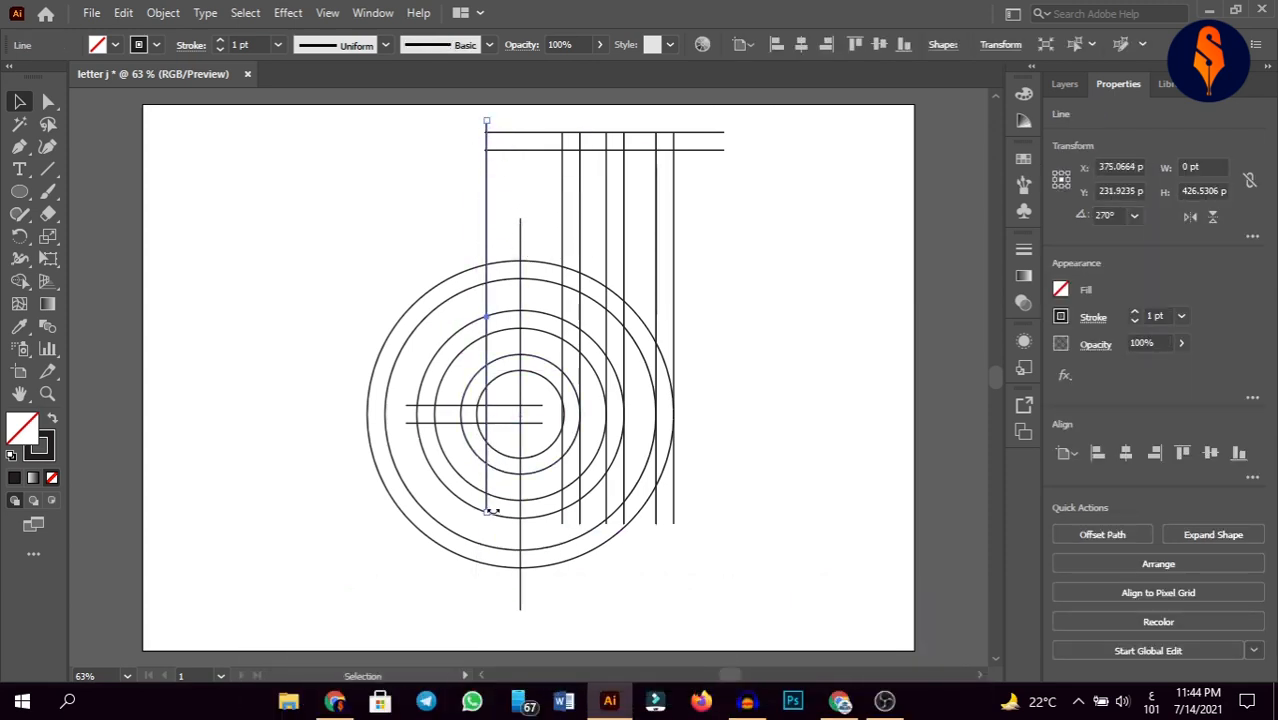
{"action": "left_click_drag", "start_coordinate": [487, 519], "coordinate": [490, 338]}
{"action": "left_click_drag", "start_coordinate": [488, 264], "coordinate": [488, 196]}
{"action": "left_click", "coordinate": [518, 181]}
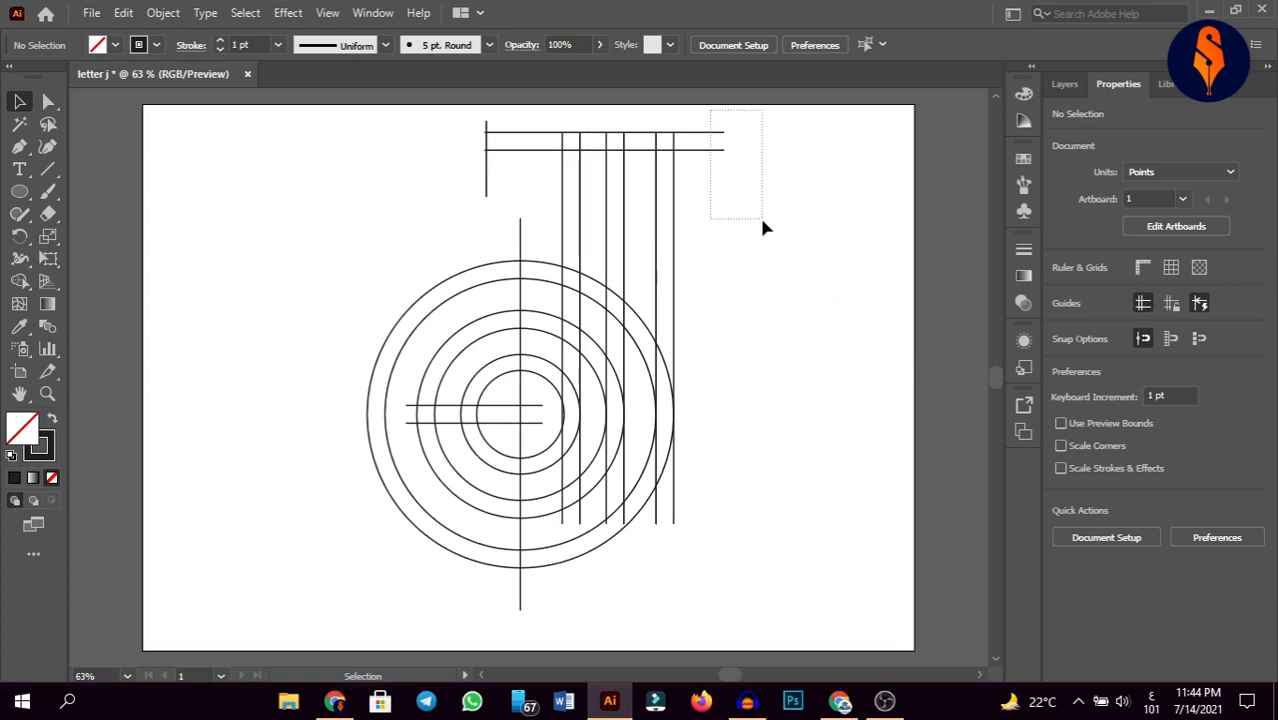
- Nudge the right-hand pair of top horizontal lines 5 pt to the right
{"action": "left_click_drag", "start_coordinate": [711, 110], "coordinate": [762, 219]}
{"action": "key", "text": "Right"}
{"action": "key", "text": "Right"}
{"action": "key", "text": "Right"}
{"action": "key", "text": "Right"}
{"action": "key", "text": "Right"}
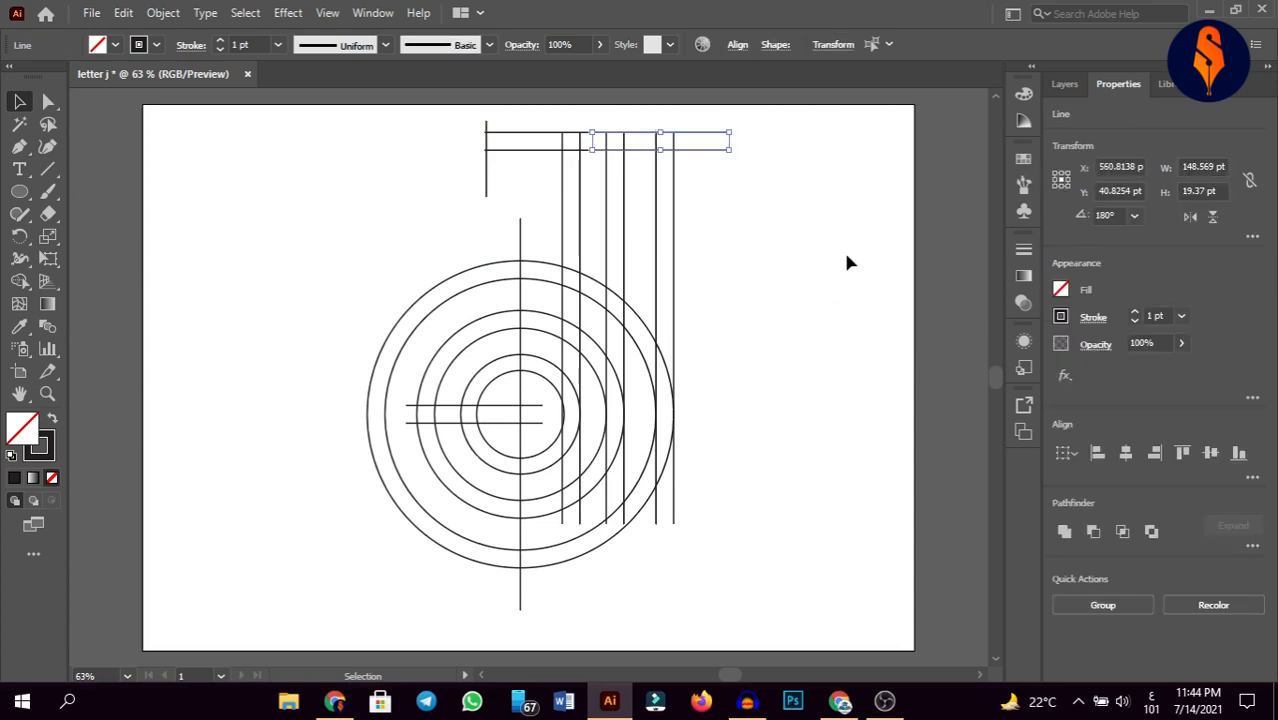
{"action": "left_click", "coordinate": [847, 263]}
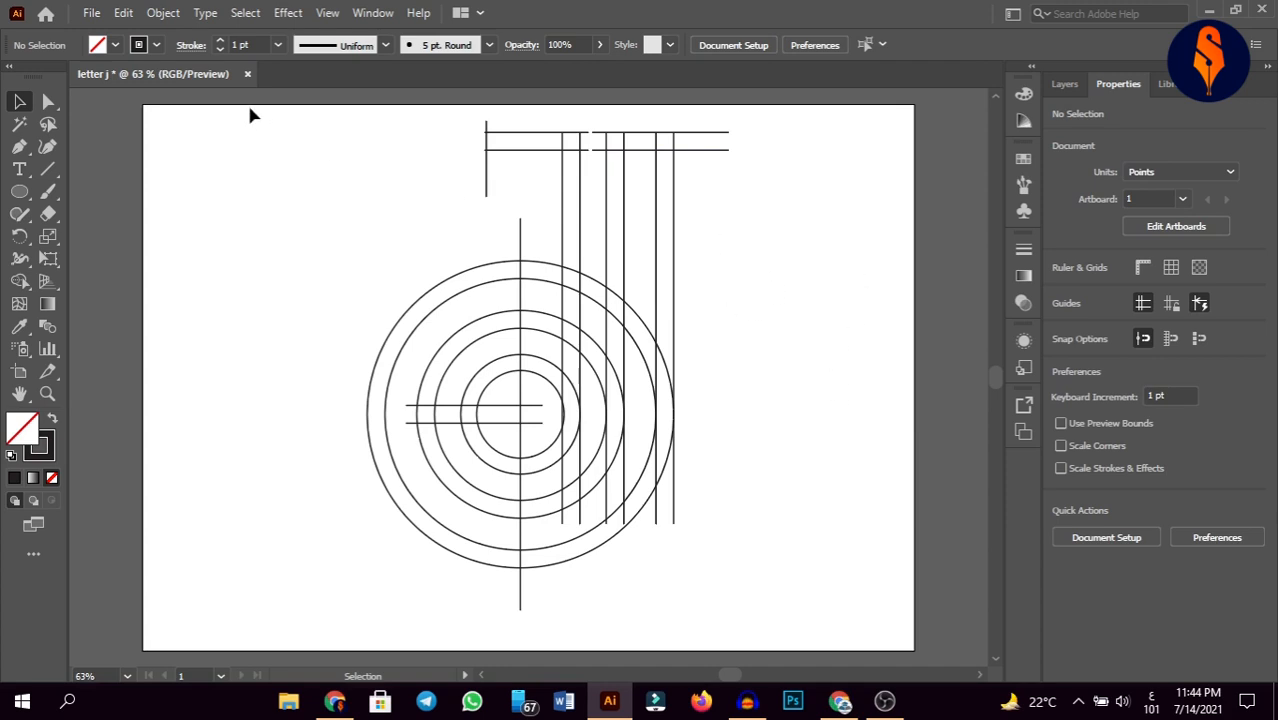
- Select the whole grid and, with the Shape Builder and a black fill, merge the outer right stem with the outermost ring's lower-right quarter
{"action": "mouse_move", "coordinate": [362, 148]}
{"action": "left_mouse_down"}
{"action": "mouse_move", "coordinate": [705, 325]}
{"action": "mouse_move", "coordinate": [779, 545]}
{"action": "mouse_move", "coordinate": [783, 614]}
{"action": "left_mouse_up"}
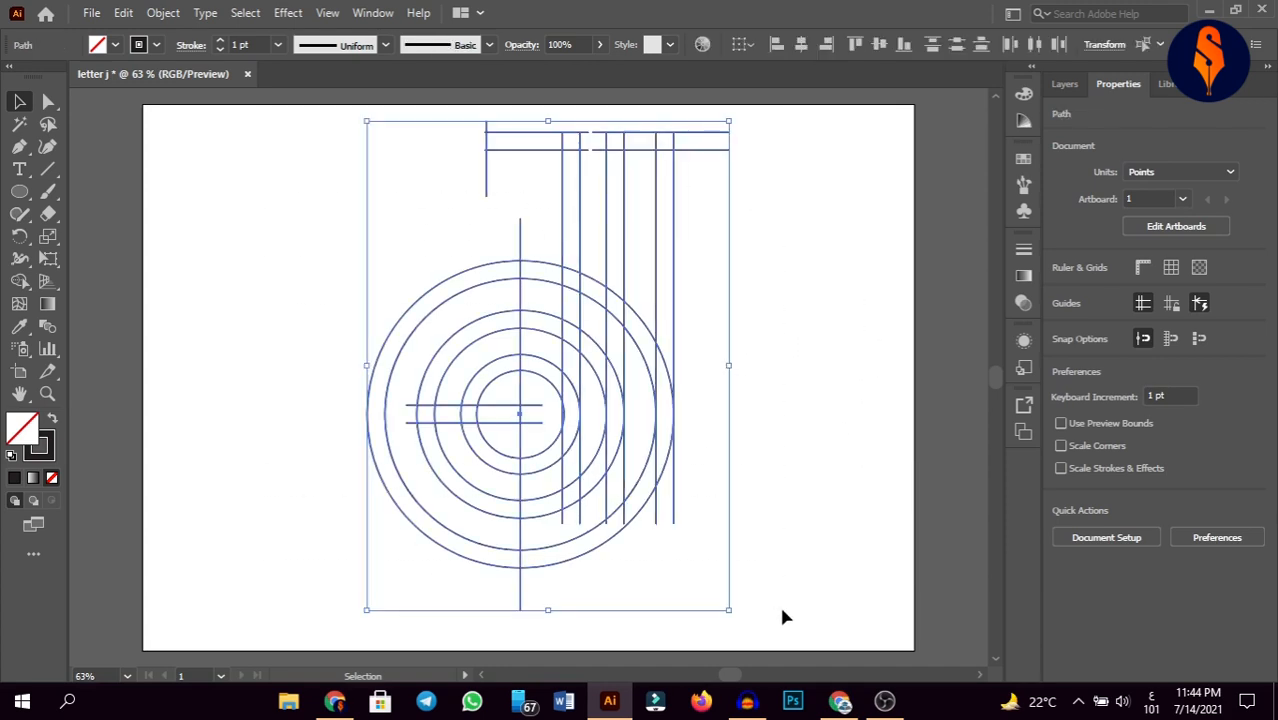
{"action": "left_click", "coordinate": [19, 282]}
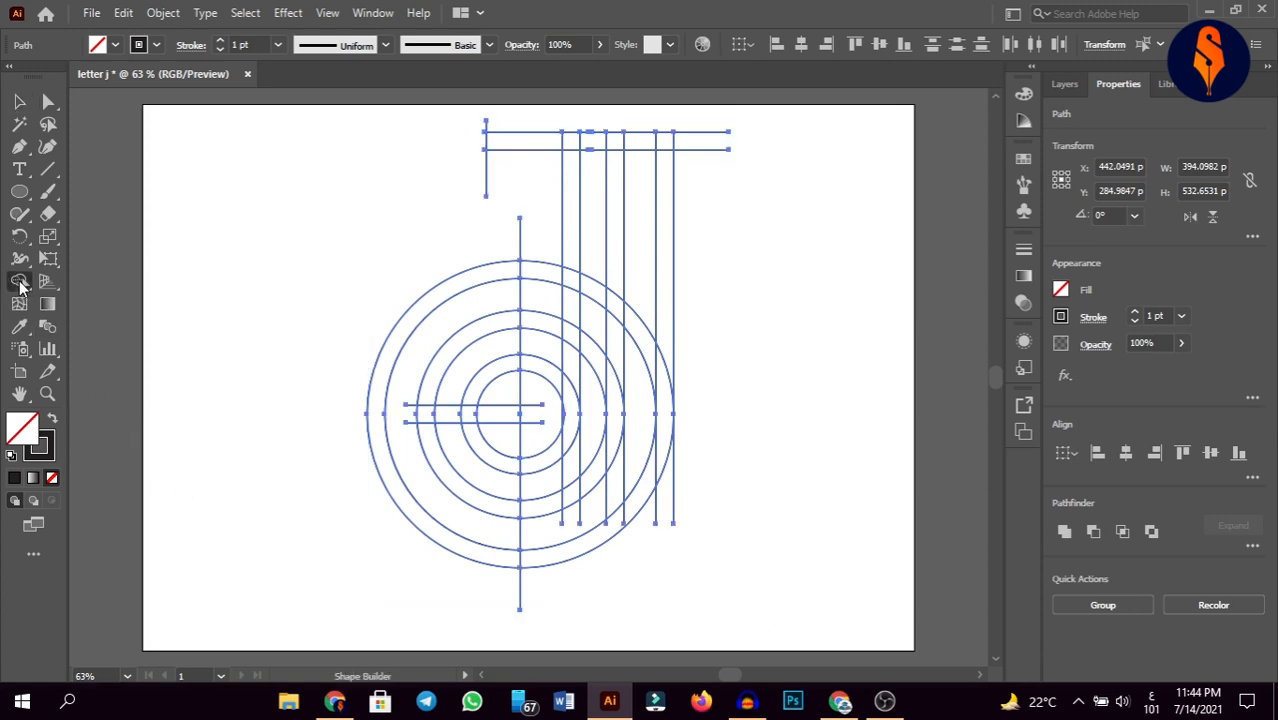
{"action": "left_click", "coordinate": [54, 421]}
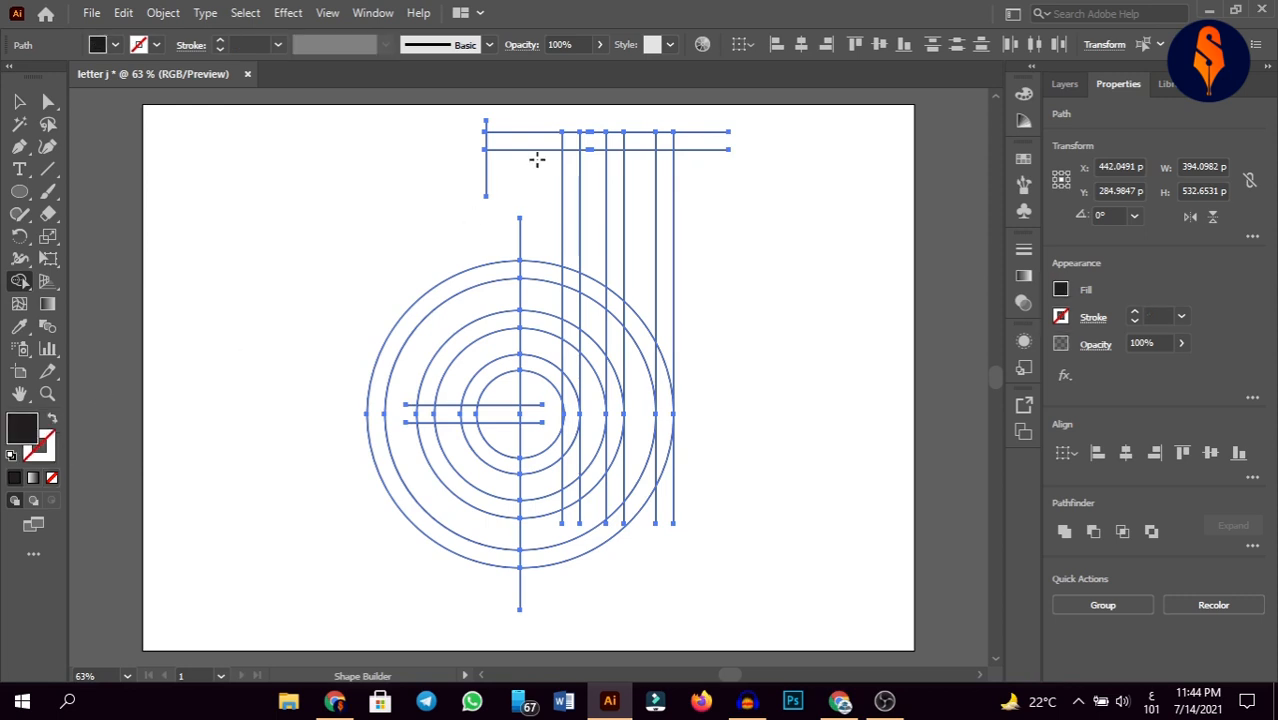
{"action": "left_click_drag", "start_coordinate": [668, 142], "coordinate": [668, 210]}
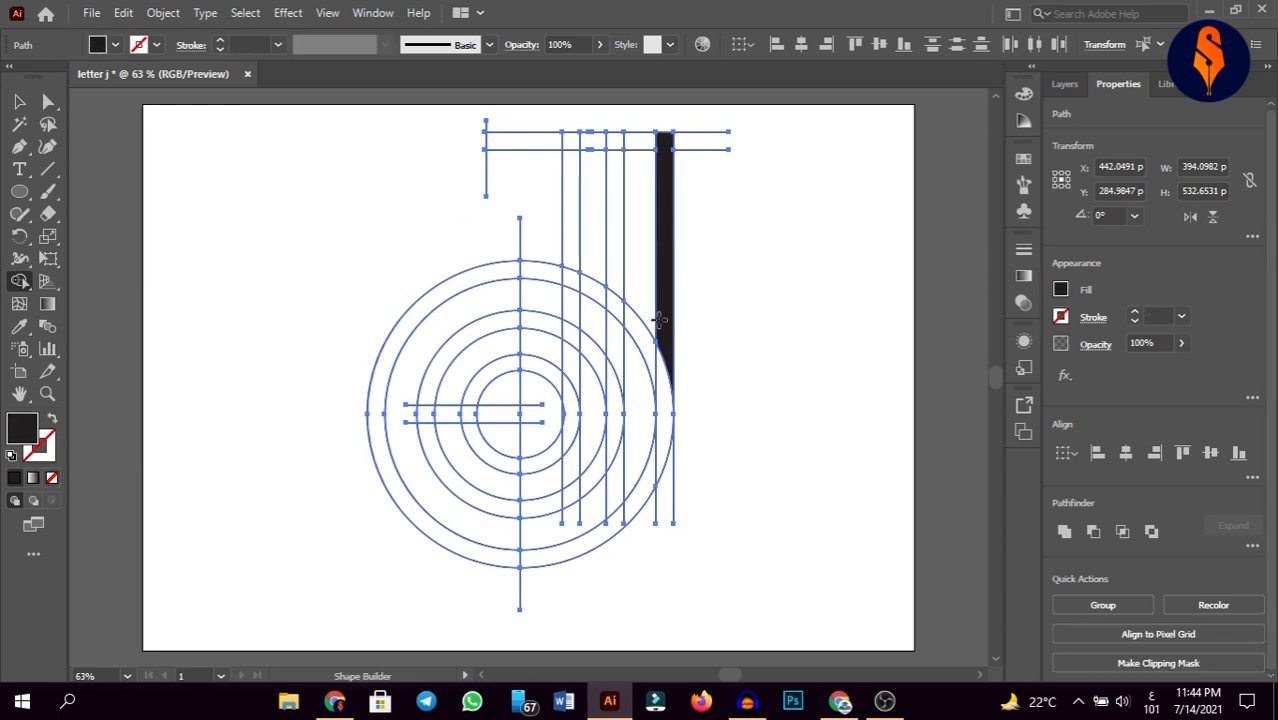
{"action": "mouse_move", "coordinate": [663, 342]}
{"action": "left_mouse_down"}
{"action": "mouse_move", "coordinate": [664, 435]}
{"action": "mouse_move", "coordinate": [630, 503]}
{"action": "left_mouse_up"}
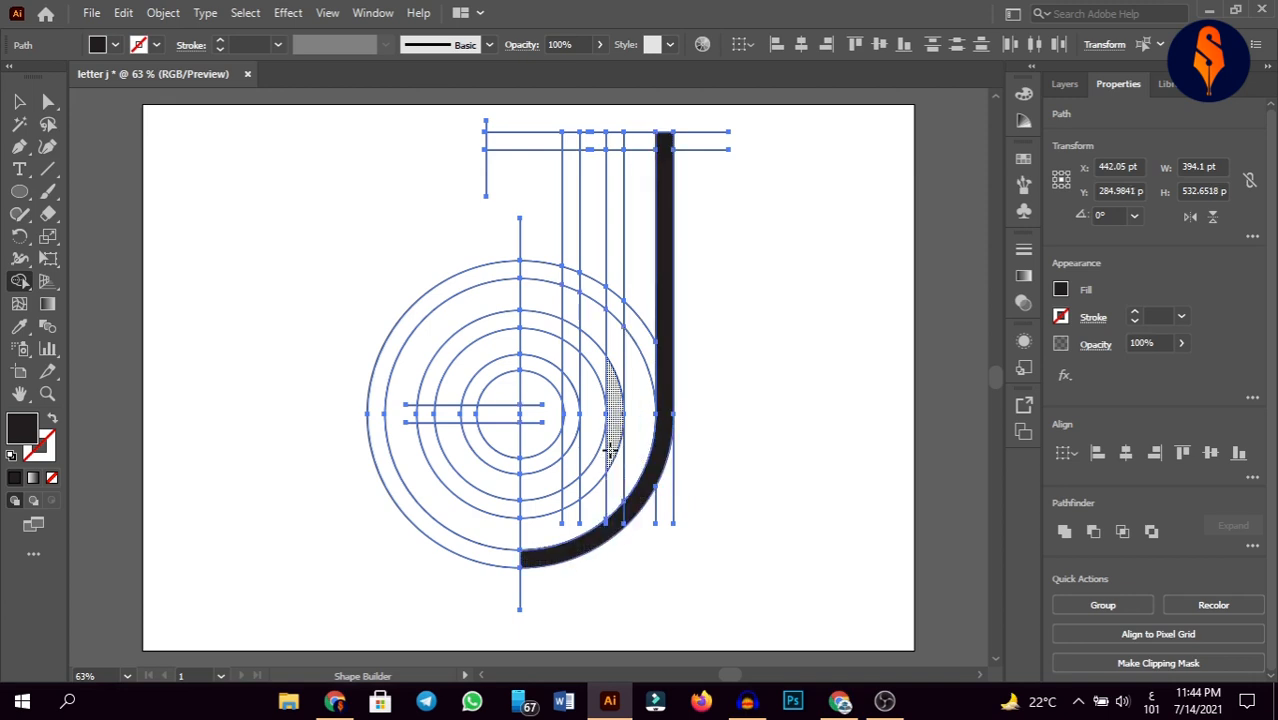
- Merge the middle ring's lower half with the middle stem, the top bridge to the outer stem, and the short horizontal cap at left
{"action": "mouse_move", "coordinate": [528, 507]}
{"action": "left_mouse_down"}
{"action": "mouse_move", "coordinate": [572, 491]}
{"action": "mouse_move", "coordinate": [611, 447]}
{"action": "mouse_move", "coordinate": [617, 260]}
{"action": "left_mouse_up"}
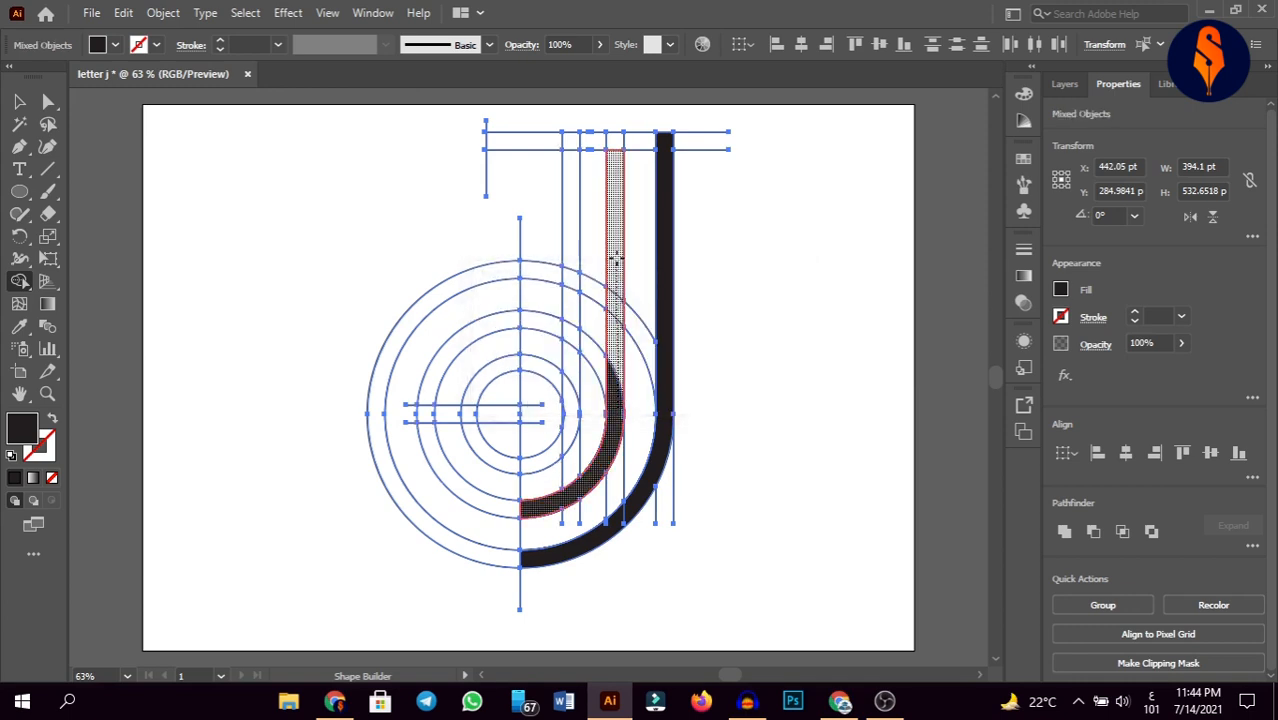
{"action": "mouse_move", "coordinate": [613, 209]}
{"action": "left_mouse_down"}
{"action": "mouse_move", "coordinate": [614, 141]}
{"action": "mouse_move", "coordinate": [648, 141]}
{"action": "left_mouse_up"}
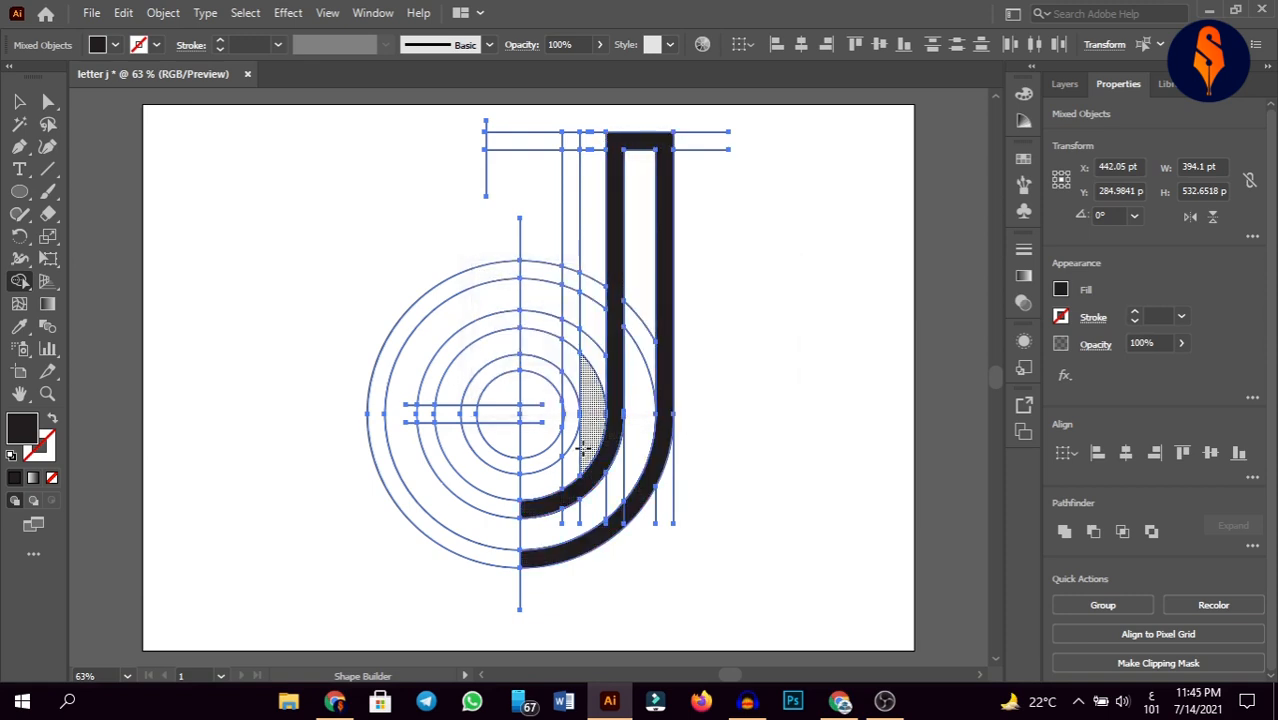
{"action": "left_click_drag", "start_coordinate": [538, 533], "coordinate": [506, 505]}
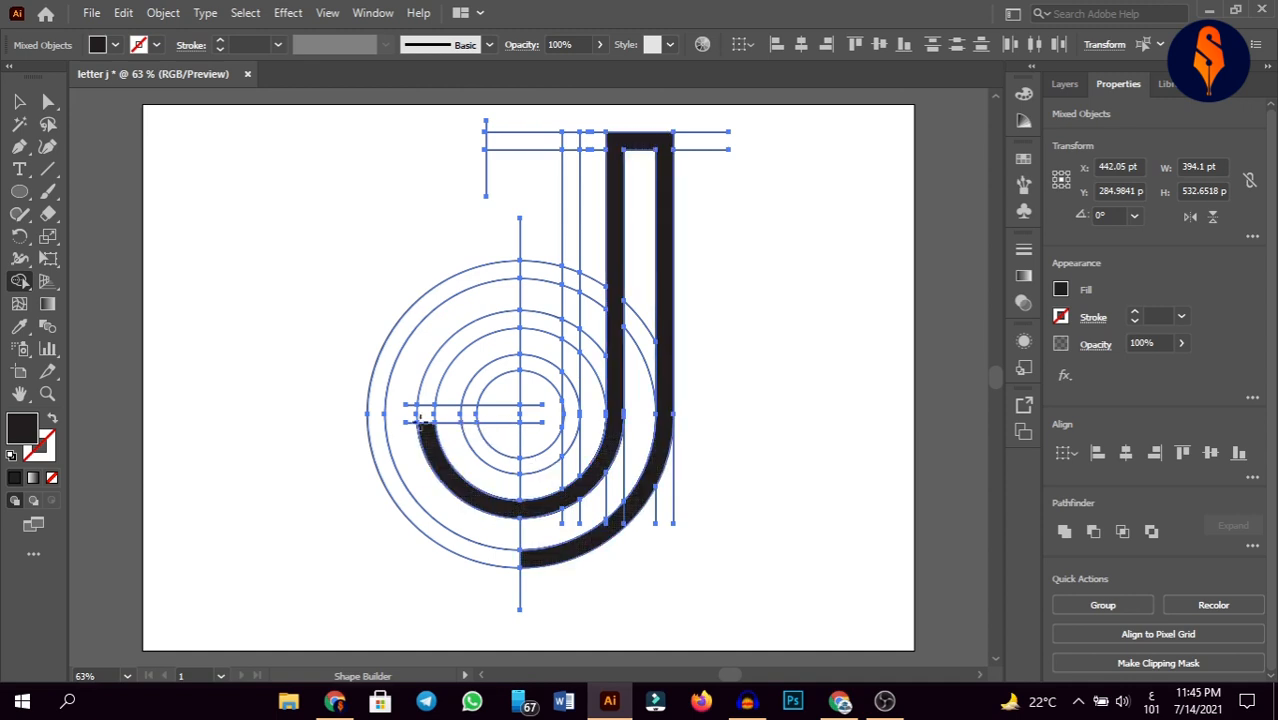
{"action": "left_click_drag", "start_coordinate": [424, 413], "coordinate": [464, 413]}
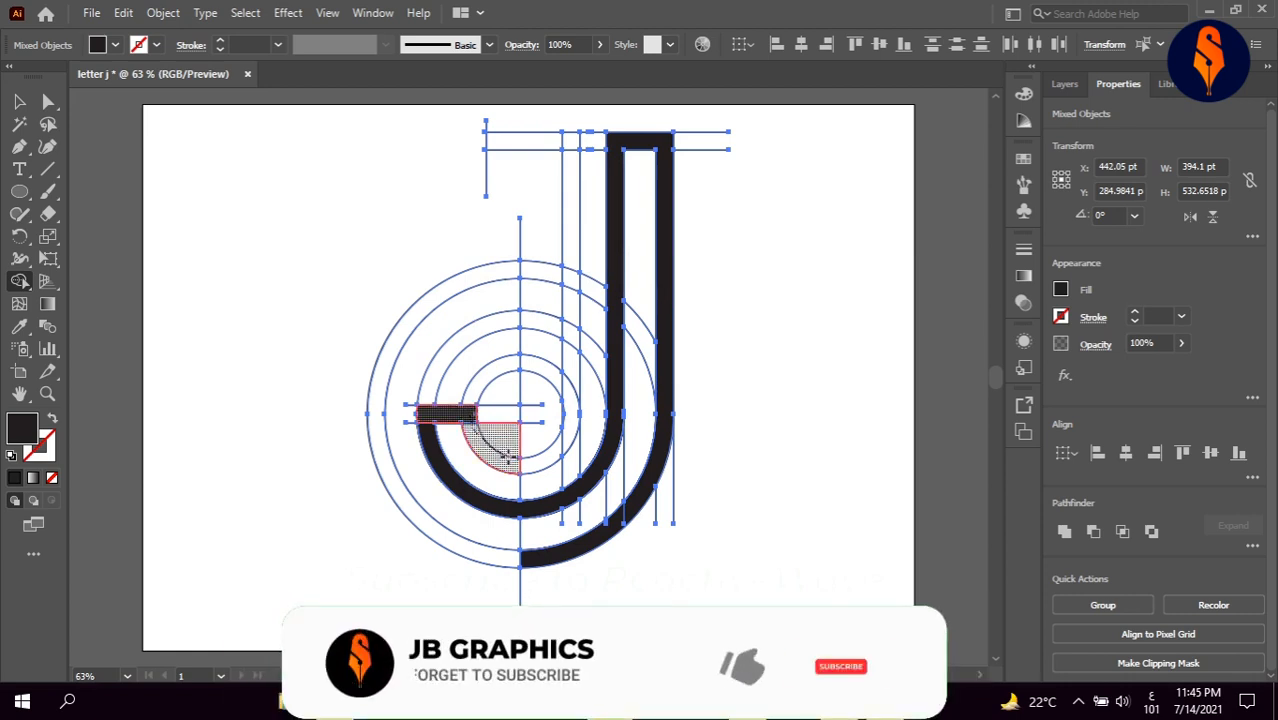
- Merge the inner ring's lower half with the left stem and the top-left bar to finish the J's inner stroke
{"action": "left_click", "coordinate": [510, 452]}
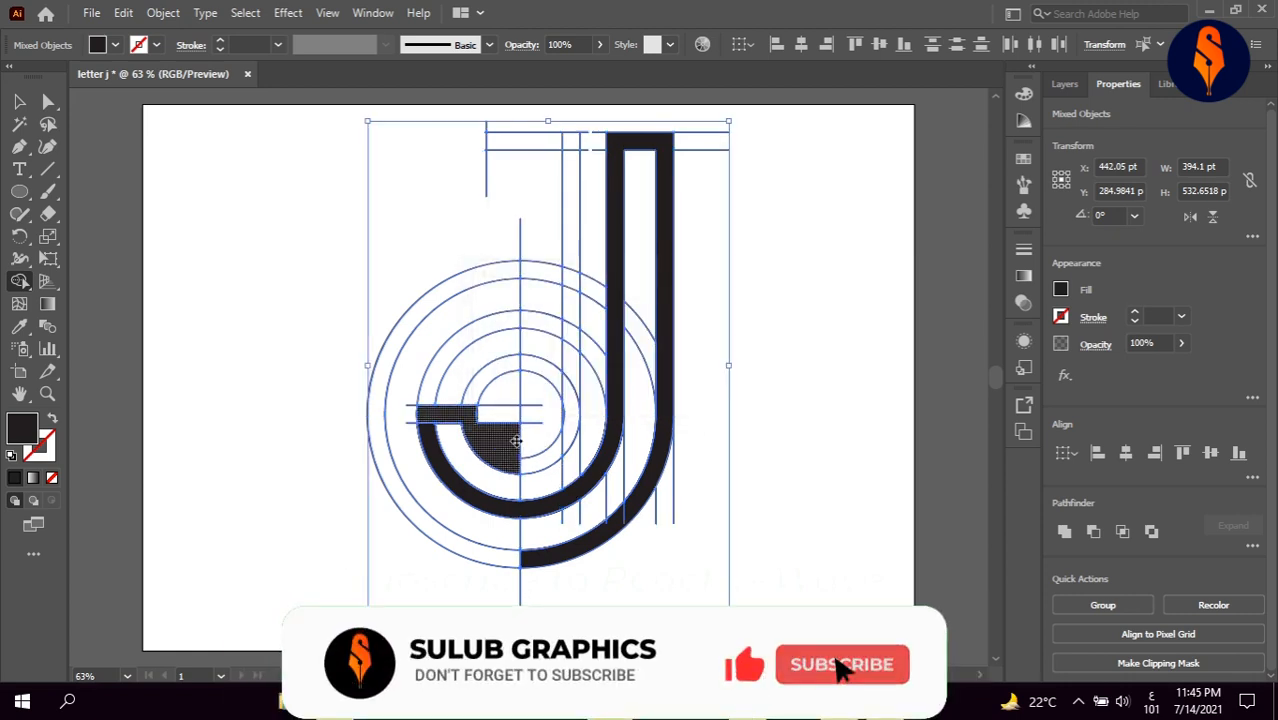
{"action": "key", "text": "ctrl+z"}
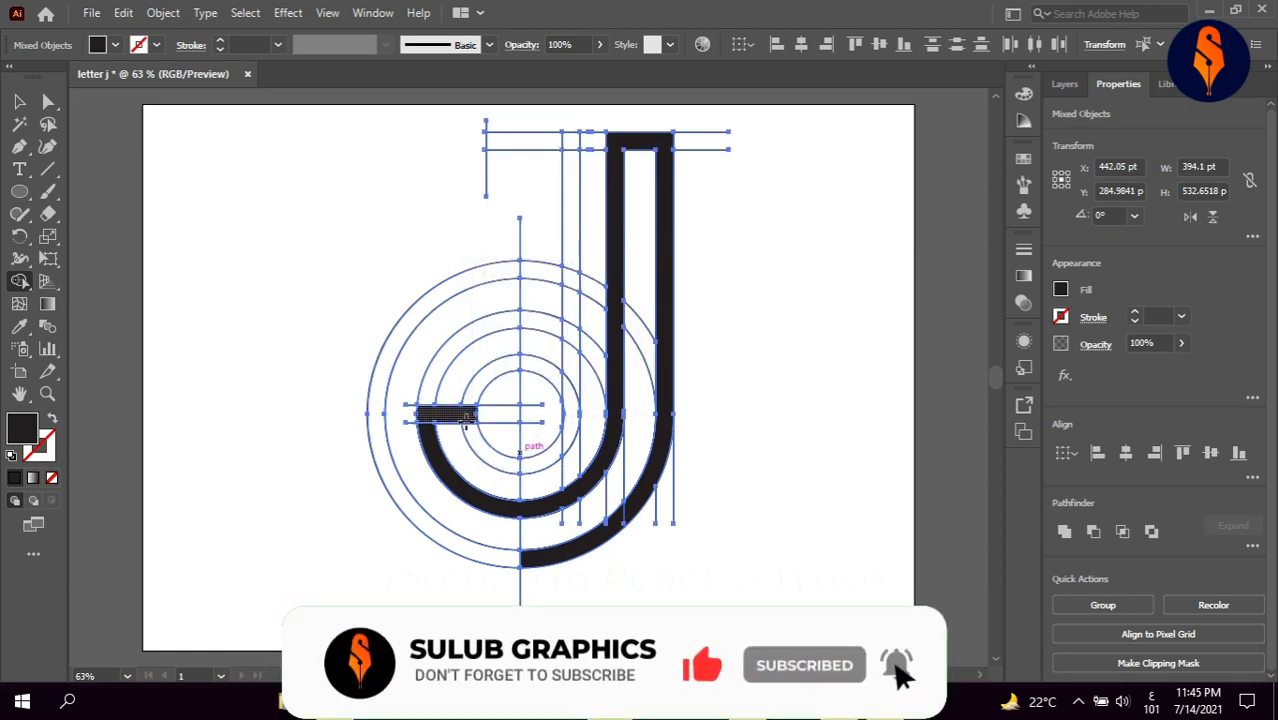
{"action": "mouse_move", "coordinate": [464, 422]}
{"action": "left_mouse_down"}
{"action": "mouse_move", "coordinate": [502, 460]}
{"action": "mouse_move", "coordinate": [563, 444]}
{"action": "mouse_move", "coordinate": [573, 219]}
{"action": "left_mouse_up"}
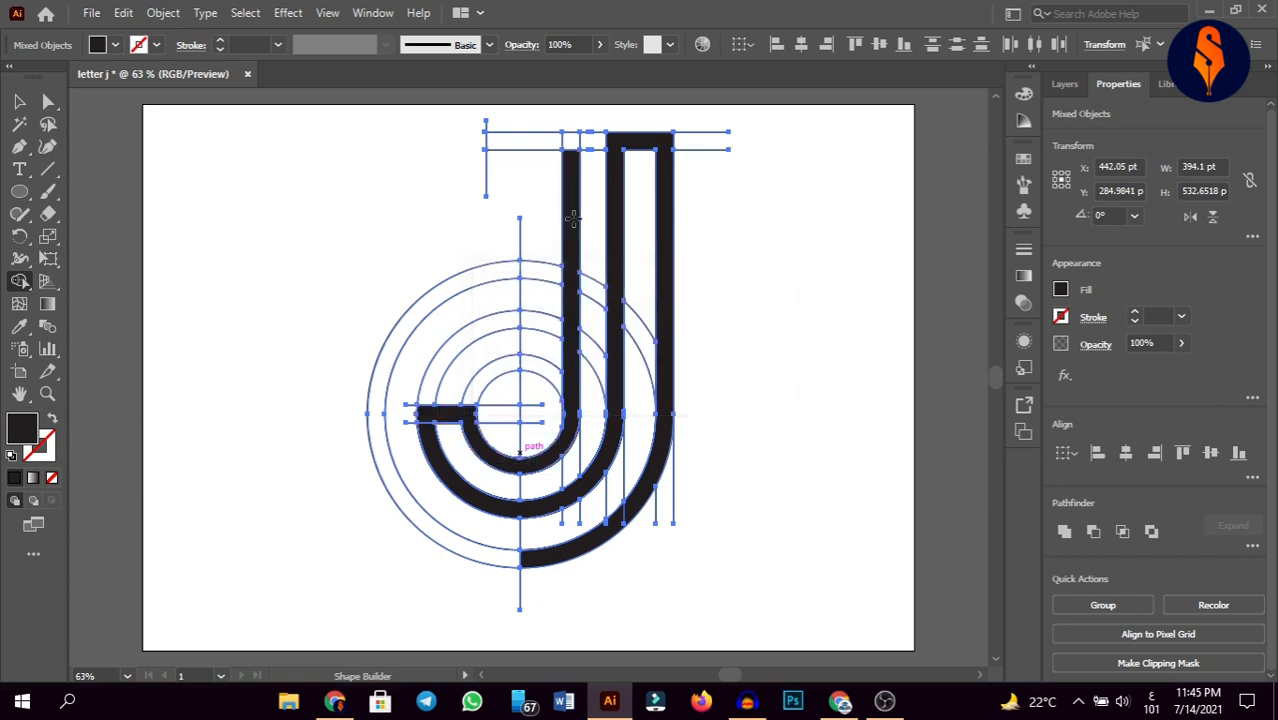
{"action": "left_click_drag", "start_coordinate": [569, 141], "coordinate": [490, 140]}
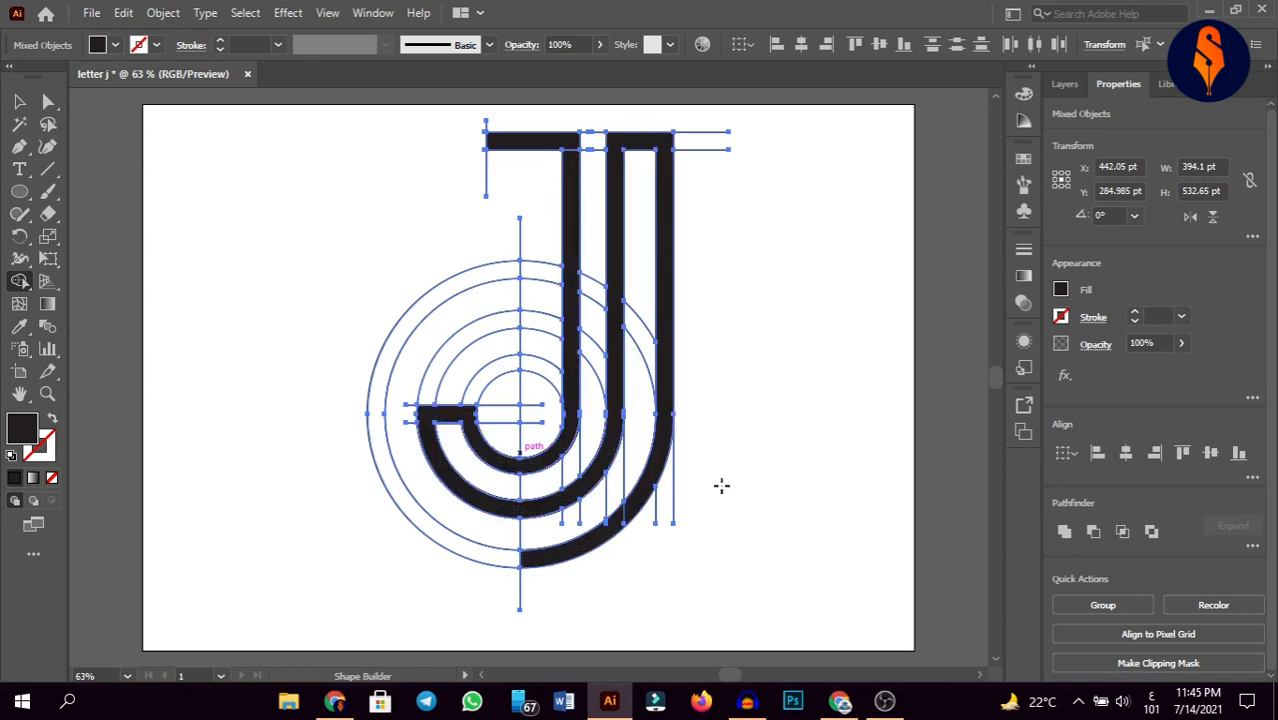
{"action": "left_click", "coordinate": [19, 101]}
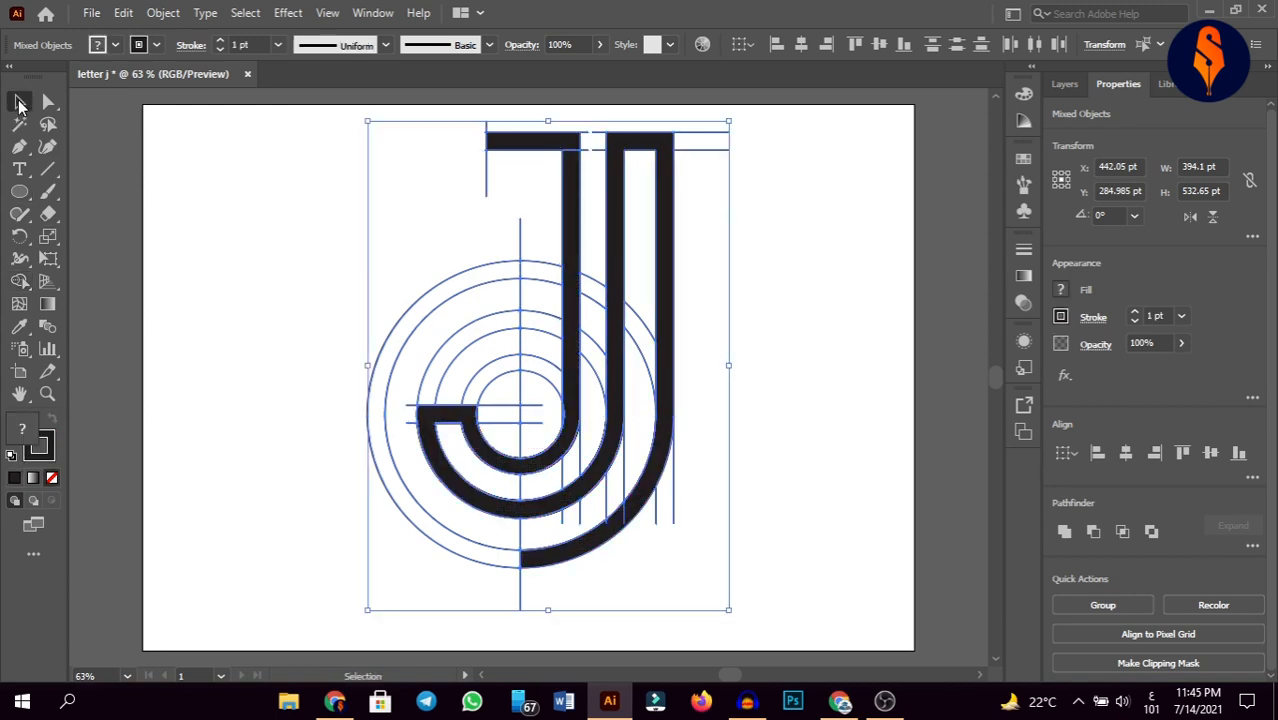
{"action": "left_click", "coordinate": [279, 212]}
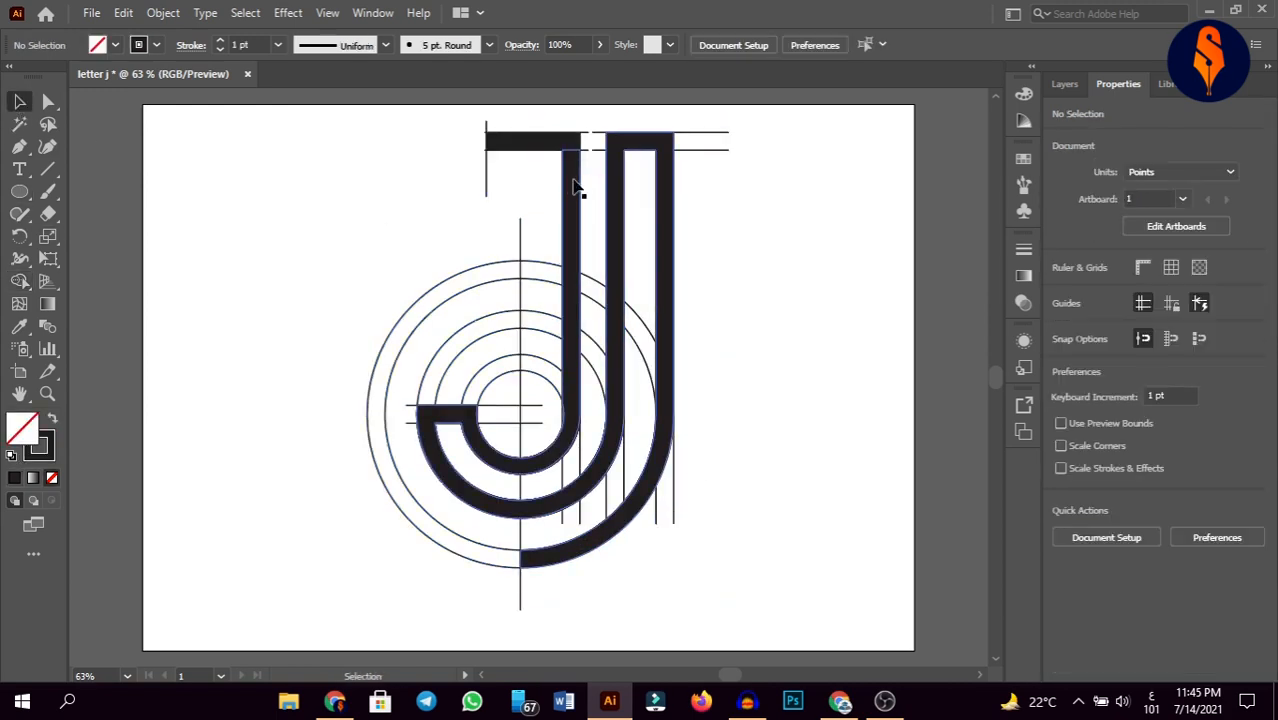
- Reselect all the artwork and use the Shape Builder to unite the top-left bar and left stem with a black fill
{"action": "left_click_drag", "start_coordinate": [310, 112], "coordinate": [784, 614]}
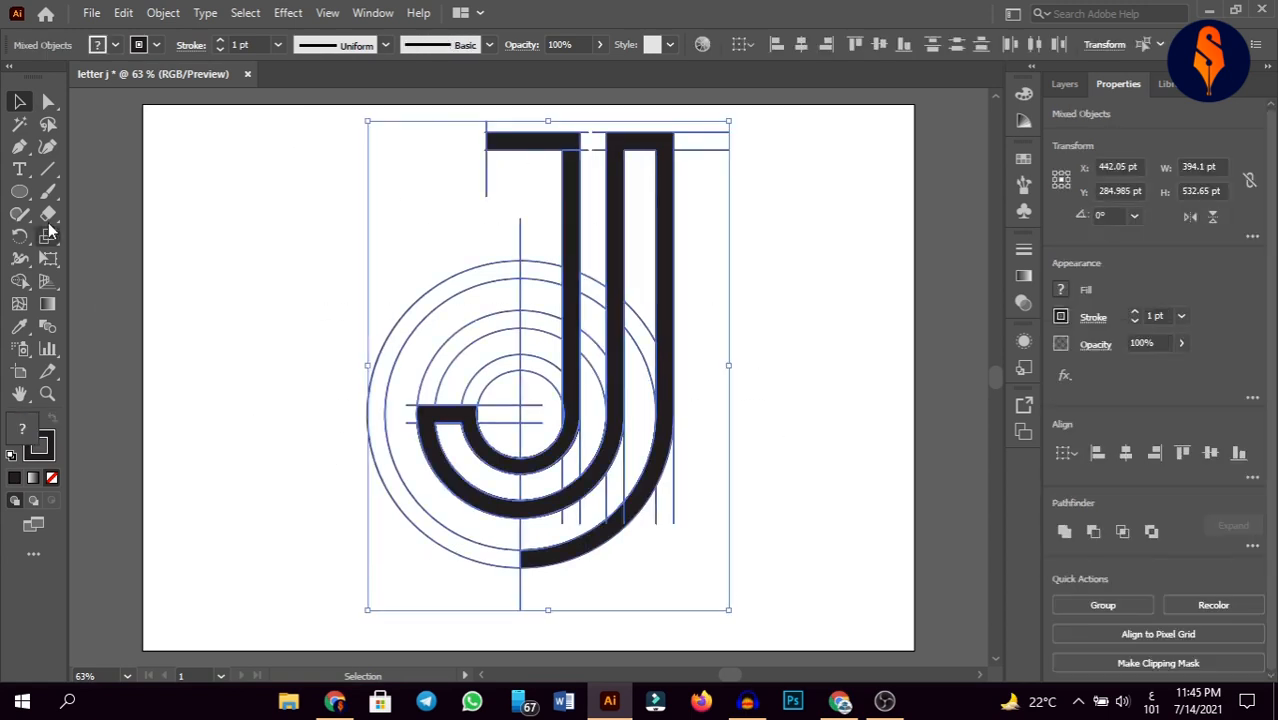
{"action": "left_click", "coordinate": [19, 281]}
{"action": "left_click_drag", "start_coordinate": [561, 140], "coordinate": [572, 190]}
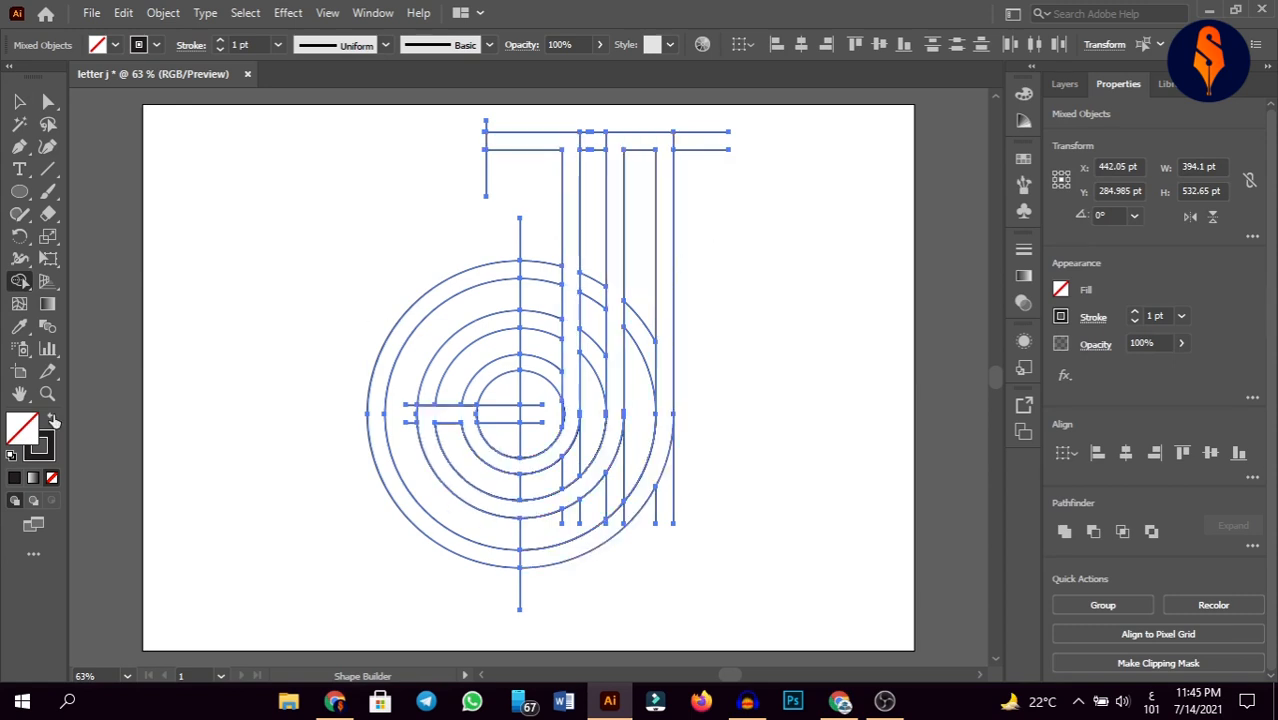
{"action": "left_click", "coordinate": [53, 420]}
{"action": "left_click", "coordinate": [556, 137]}
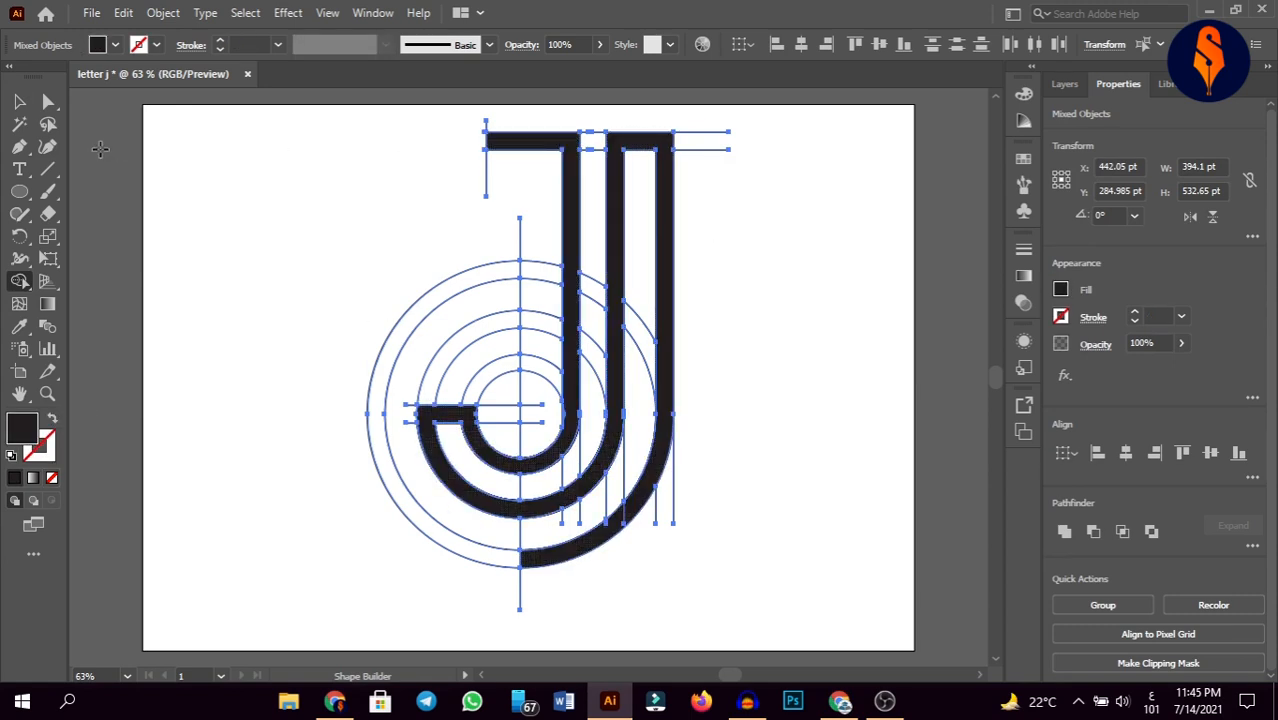
- Move the black J off the grid, delete the remaining construction lines, and bring the J back onto the artboard
{"action": "left_click", "coordinate": [19, 101]}
{"action": "left_click", "coordinate": [355, 249]}
{"action": "left_click_drag", "start_coordinate": [585, 194], "coordinate": [923, 234]}
{"action": "mouse_move", "coordinate": [314, 116]}
{"action": "left_mouse_down"}
{"action": "mouse_move", "coordinate": [502, 232]}
{"action": "mouse_move", "coordinate": [705, 602]}
{"action": "left_mouse_up"}
{"action": "key", "text": "Delete"}
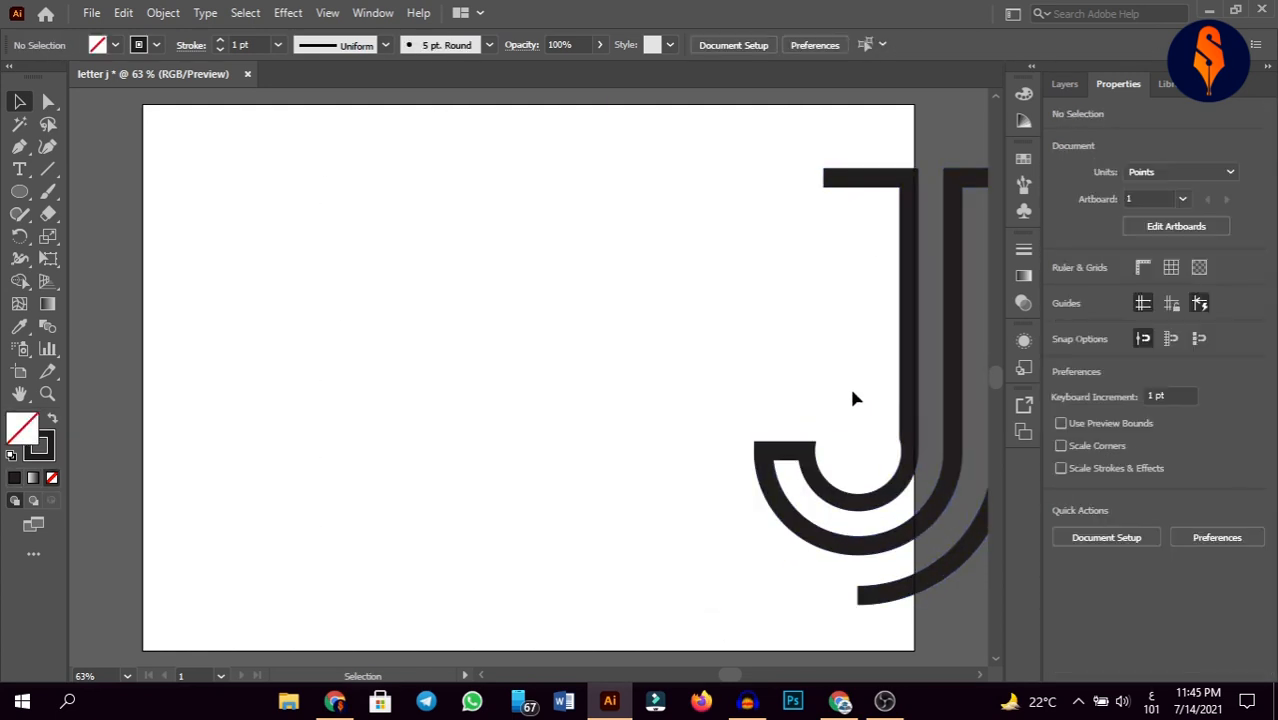
{"action": "left_click_drag", "start_coordinate": [907, 385], "coordinate": [553, 396]}
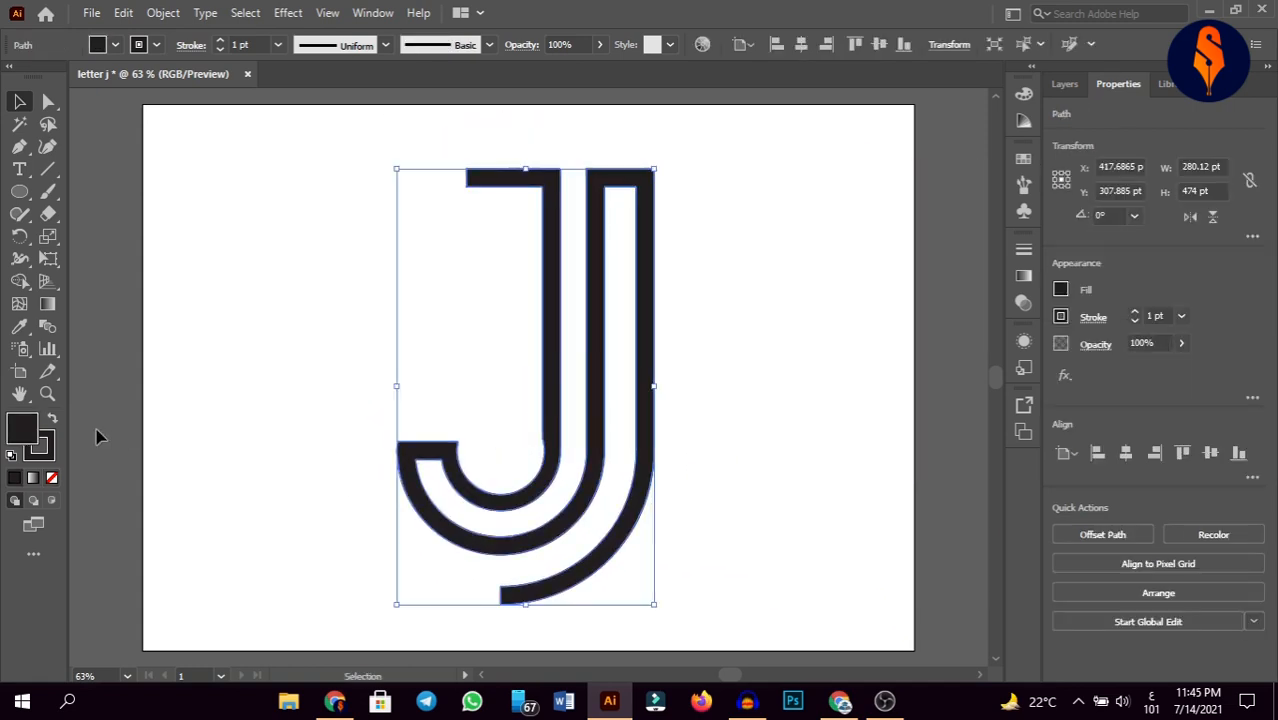
- Remove the J's stroke and change its fill colour to orange ff7f00
{"action": "left_click", "coordinate": [53, 453]}
{"action": "left_click", "coordinate": [52, 477]}
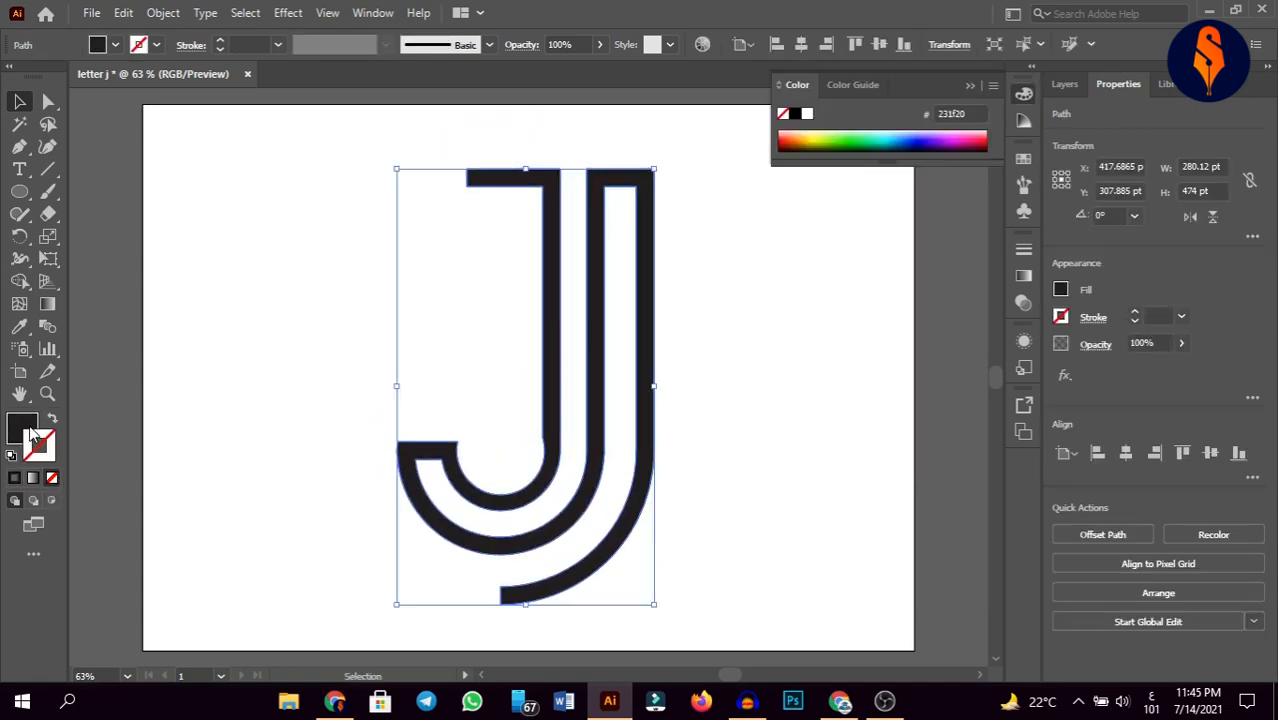
{"action": "left_click", "coordinate": [30, 430]}
{"action": "double_click", "coordinate": [30, 430]}
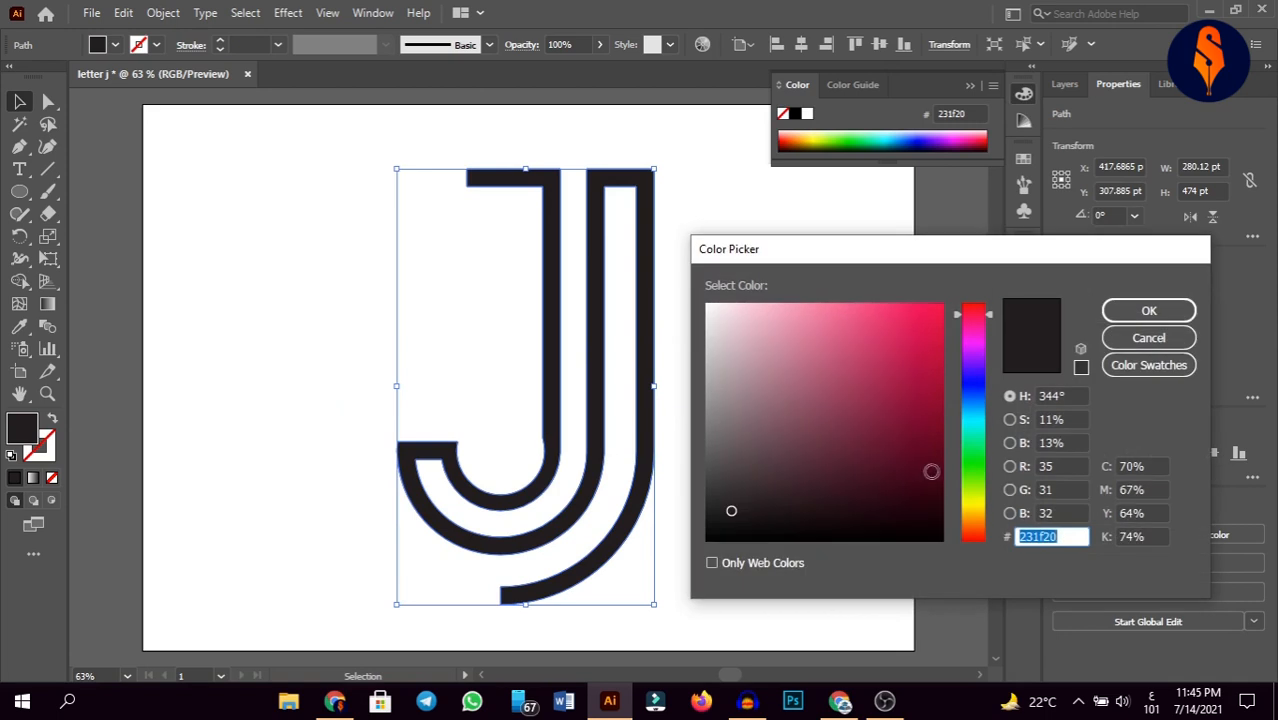
{"action": "left_click_drag", "start_coordinate": [972, 536], "coordinate": [970, 522]}
{"action": "mouse_move", "coordinate": [903, 393]}
{"action": "left_mouse_down"}
{"action": "mouse_move", "coordinate": [922, 326]}
{"action": "mouse_move", "coordinate": [1073, 293]}
{"action": "left_mouse_up"}
{"action": "left_click", "coordinate": [1148, 311]}
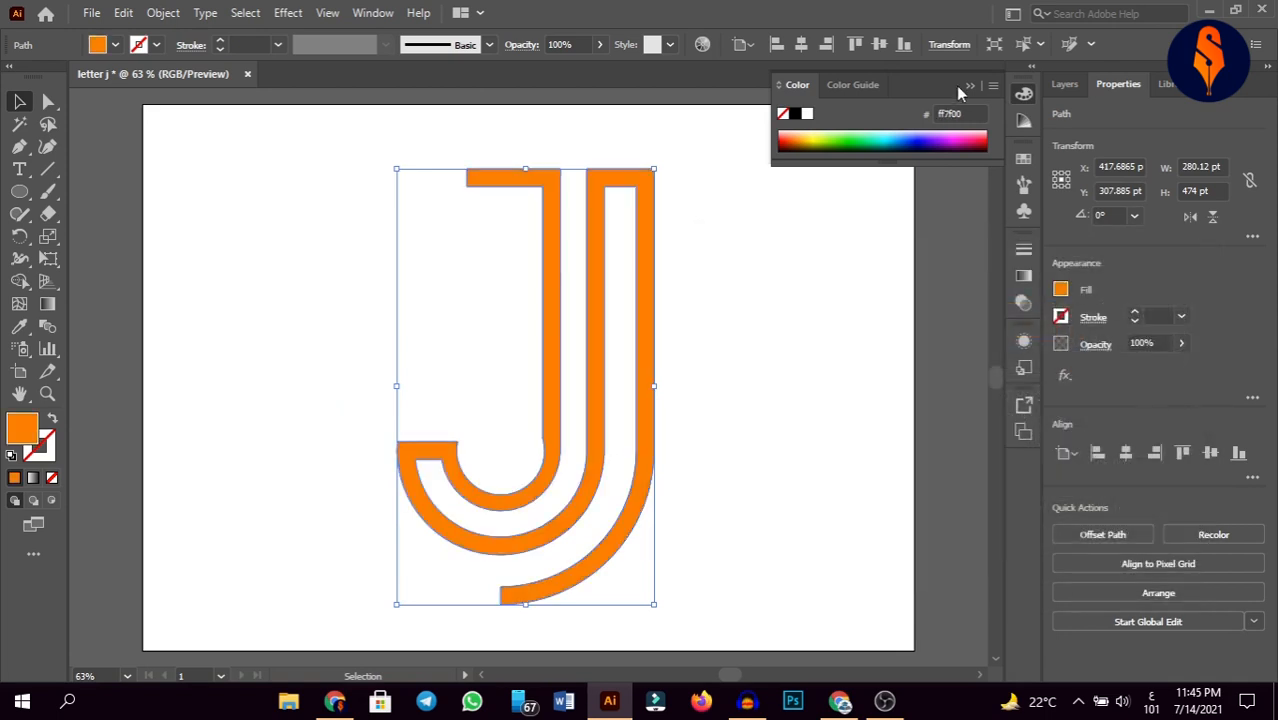
{"action": "left_click", "coordinate": [967, 88]}
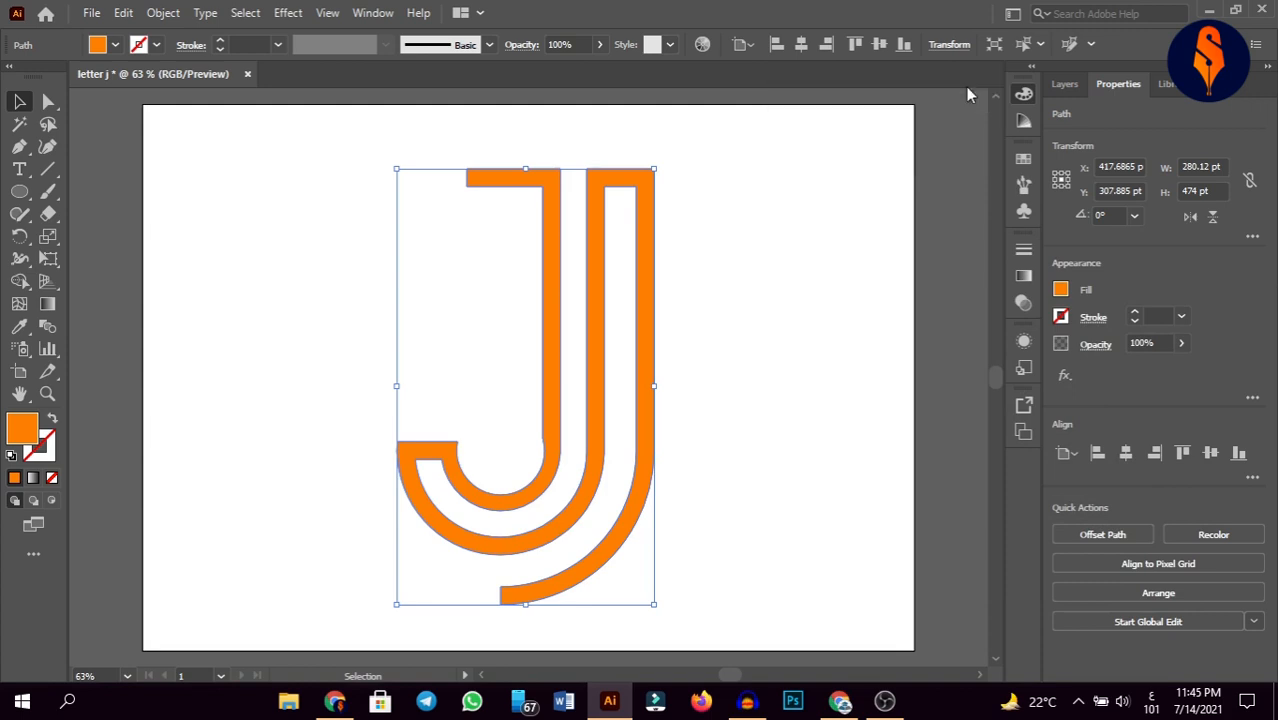
- Shift the orange J slightly to the left on the artboard and deselect it
{"action": "left_click", "coordinate": [848, 241]}
{"action": "left_click_drag", "start_coordinate": [645, 277], "coordinate": [621, 275]}
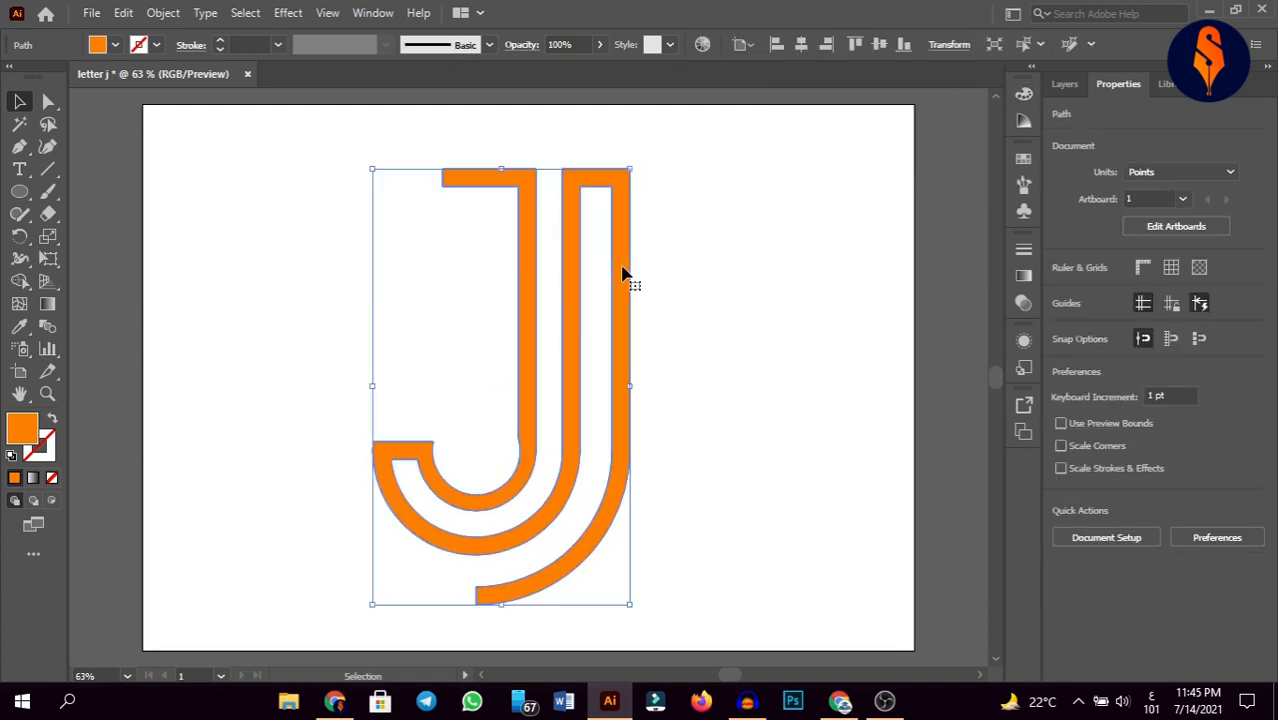
{"action": "left_click", "coordinate": [740, 290]}
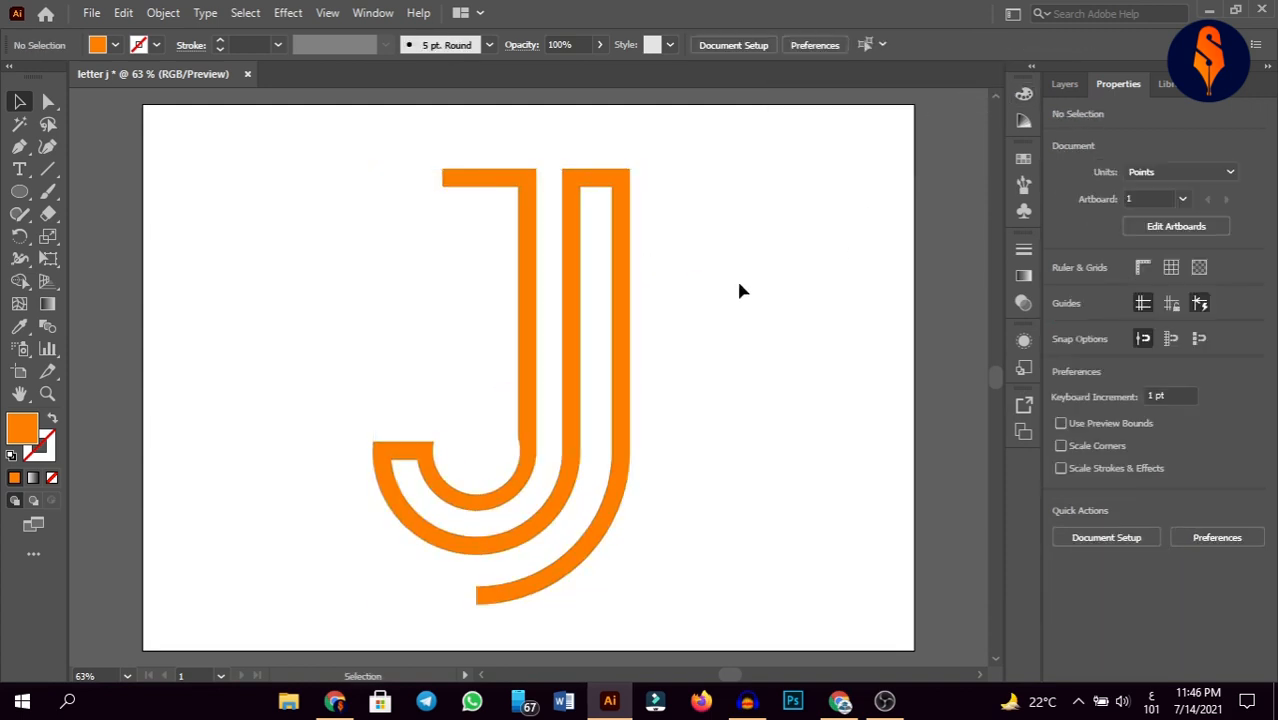